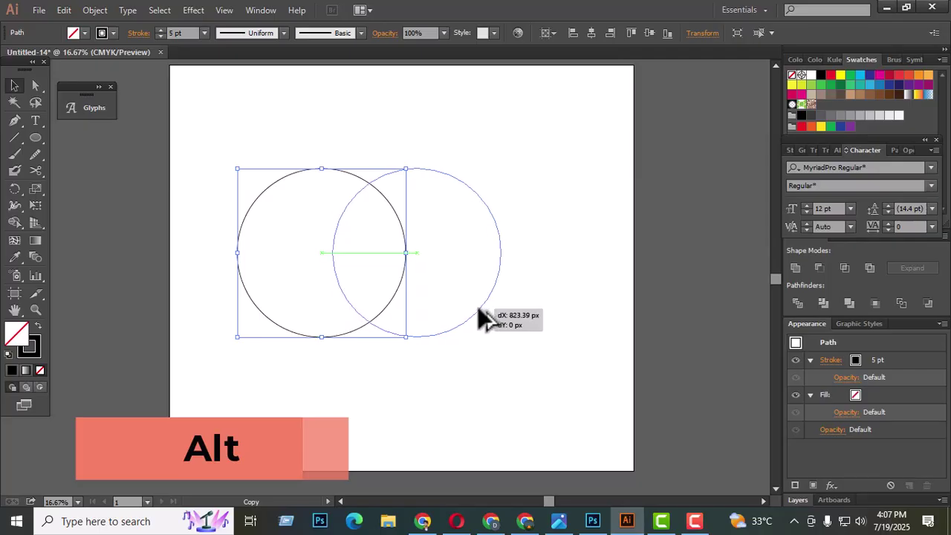
Arrange four equal circles overlapping in a two-by-two pattern, group them and center the group horizontally on the artboard
{"action": "key", "text": "ctrl+g"}
{"action": "left_click_drag", "start_coordinate": [541, 138], "coordinate": [402, 422]}
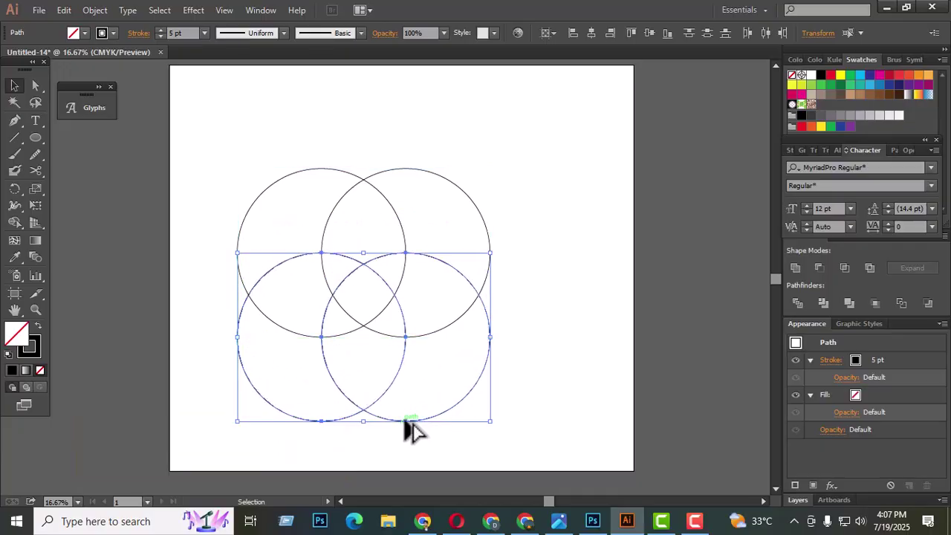
{"action": "left_click_drag", "start_coordinate": [210, 159], "coordinate": [512, 223]}
{"action": "key", "text": "a"}
{"action": "left_click_drag", "start_coordinate": [549, 383], "coordinate": [283, 410]}
{"action": "key", "text": "v"}
{"action": "left_click_drag", "start_coordinate": [511, 237], "coordinate": [209, 417]}
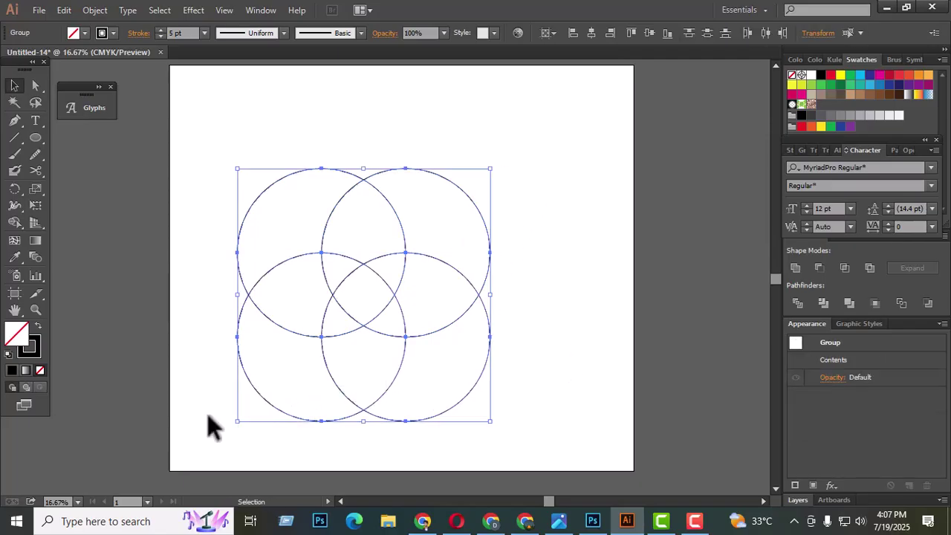
{"action": "left_click", "coordinate": [597, 34]}
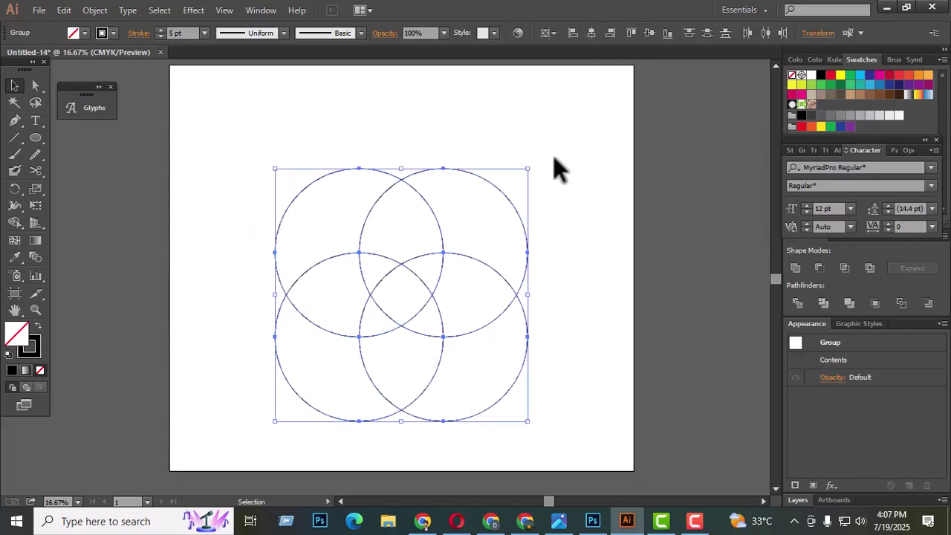
Build the shield-shaped overlap at the lower middle of the four circles as a black region with Shape Builder
{"action": "left_click", "coordinate": [581, 198]}
{"action": "scroll", "coordinate": [520, 312], "scroll_direction": "down", "scroll_amount": 1}
{"action": "left_click_drag", "start_coordinate": [599, 212], "coordinate": [349, 394]}
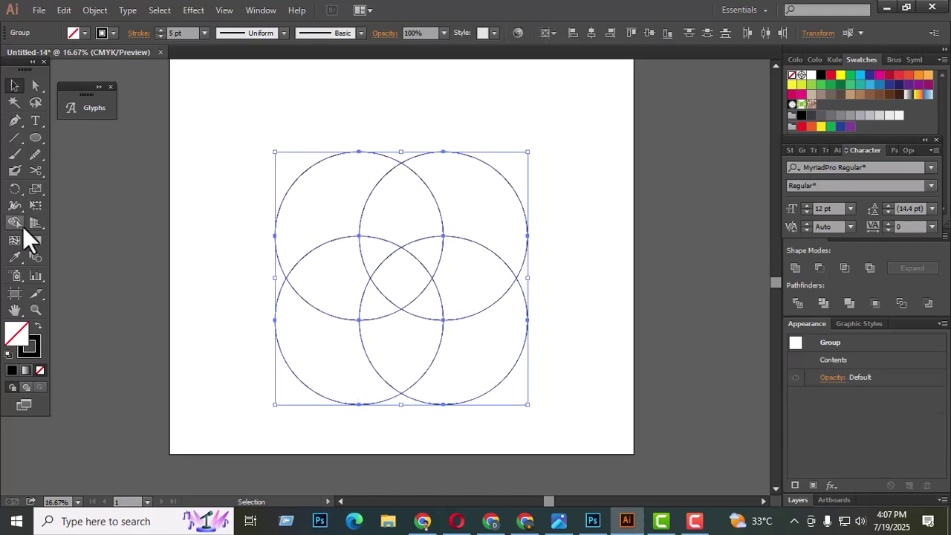
{"action": "left_click", "coordinate": [14, 221]}
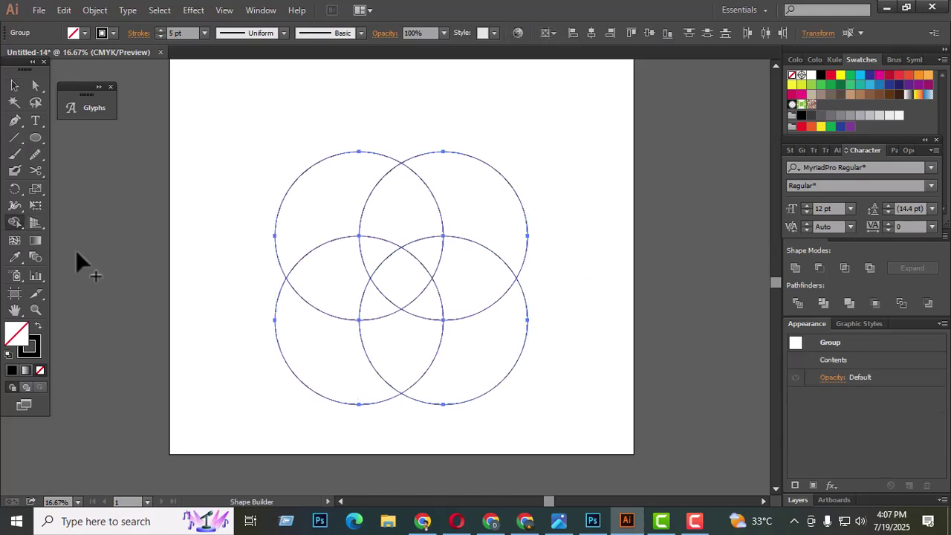
{"action": "left_click", "coordinate": [820, 75]}
{"action": "left_click", "coordinate": [412, 364]}
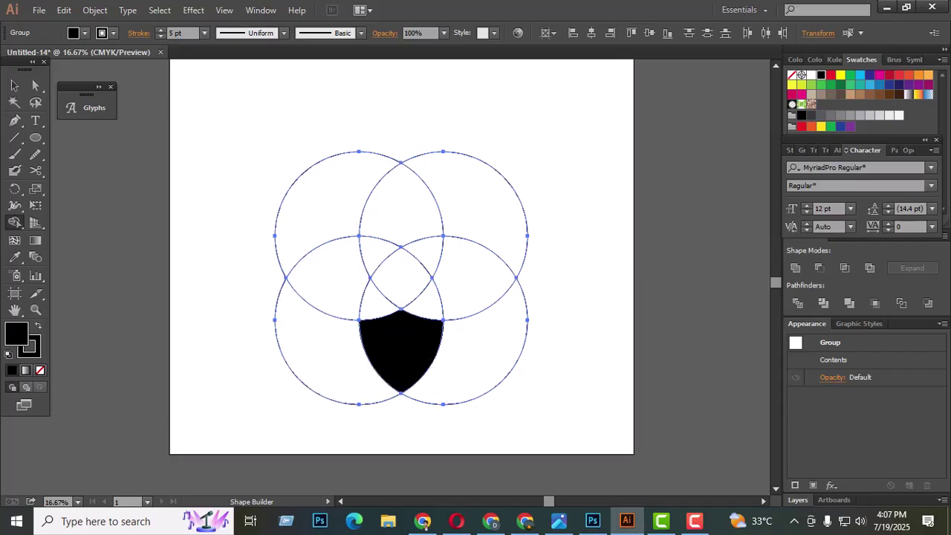
Select all the unfilled circle outlines with Magic Wand and delete them, leaving only the black shield
{"action": "left_click", "coordinate": [13, 104]}
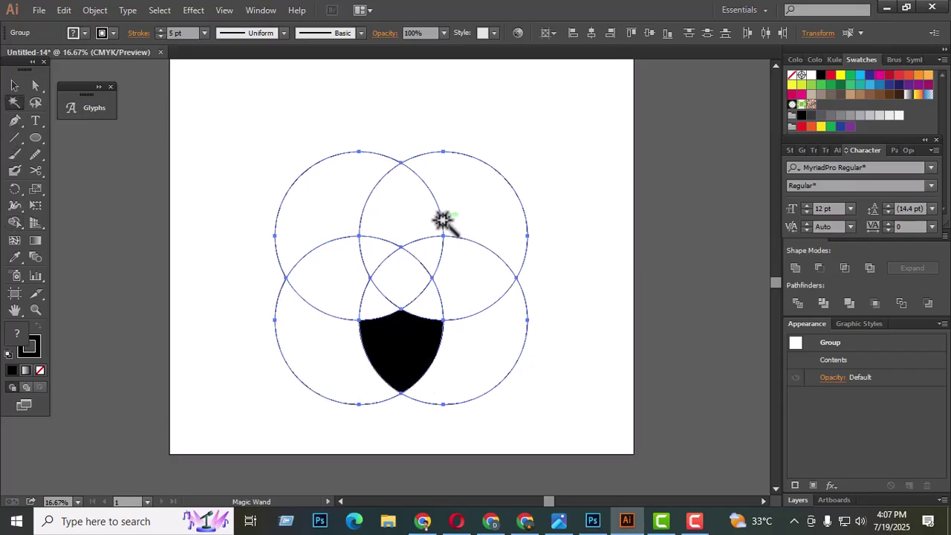
{"action": "left_click", "coordinate": [442, 220]}
{"action": "key", "text": "Delete"}
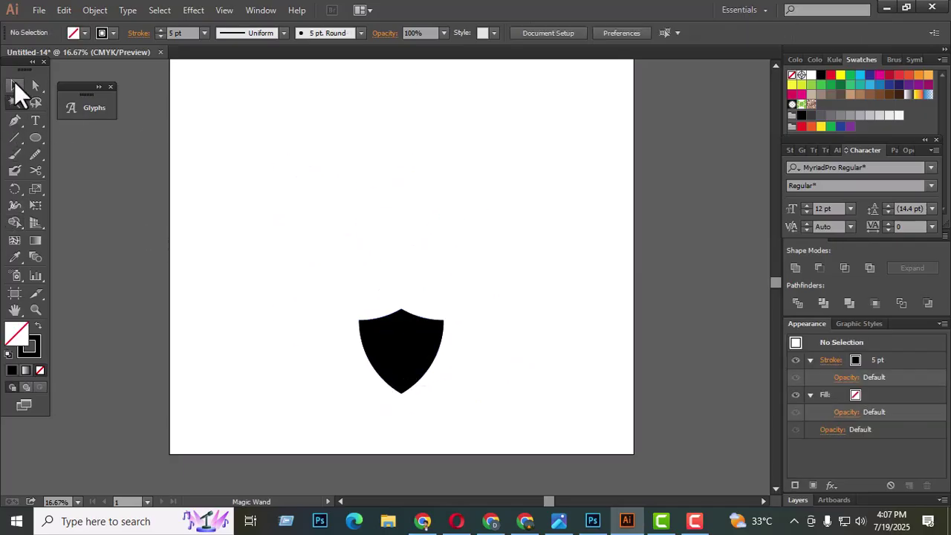
Move the shield up to the middle of the artboard and restyle it with no fill and a 10 pt stroke
{"action": "left_click_drag", "start_coordinate": [414, 363], "coordinate": [452, 297]}
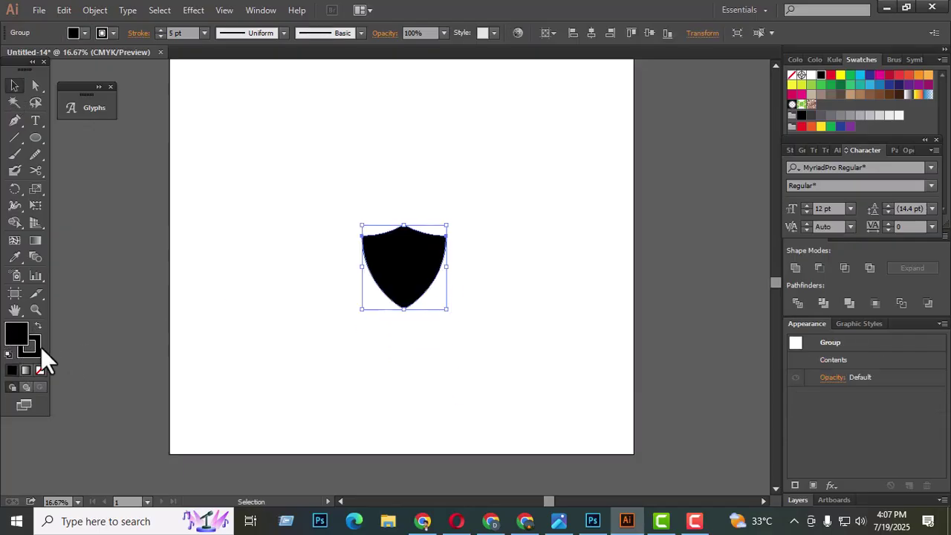
{"action": "left_click", "coordinate": [40, 370]}
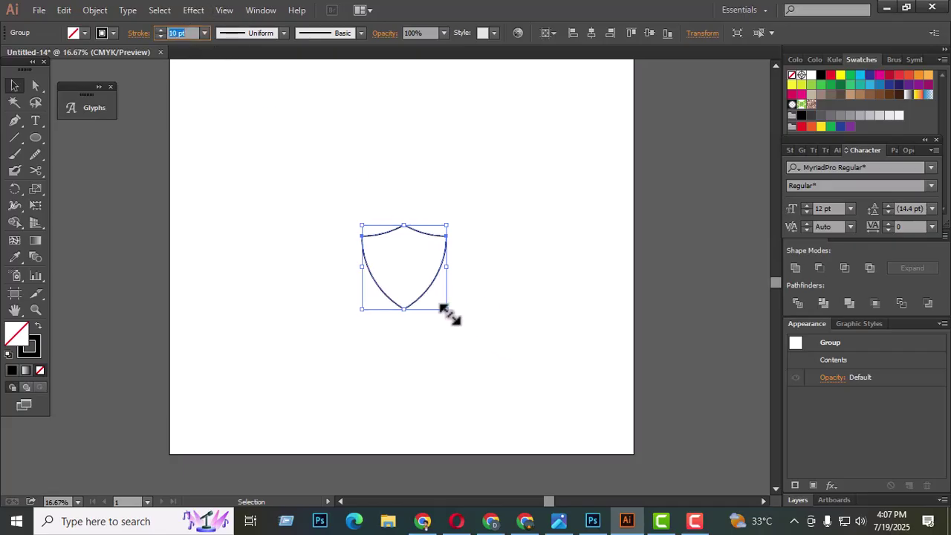
Enlarge the shield outline proportionally until it nearly fills the artboard's height, and move it beside the artboard's right edge
{"action": "left_click_drag", "start_coordinate": [449, 315], "coordinate": [538, 399]}
{"action": "left_click", "coordinate": [509, 425]}
{"action": "scroll", "coordinate": [412, 347], "scroll_direction": "down", "scroll_amount": 1}
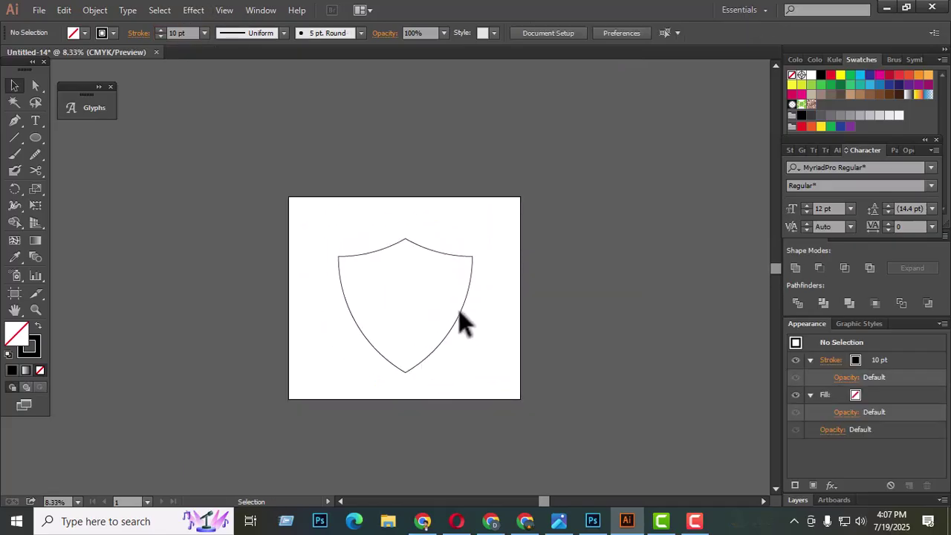
{"action": "left_click_drag", "start_coordinate": [460, 312], "coordinate": [639, 321]}
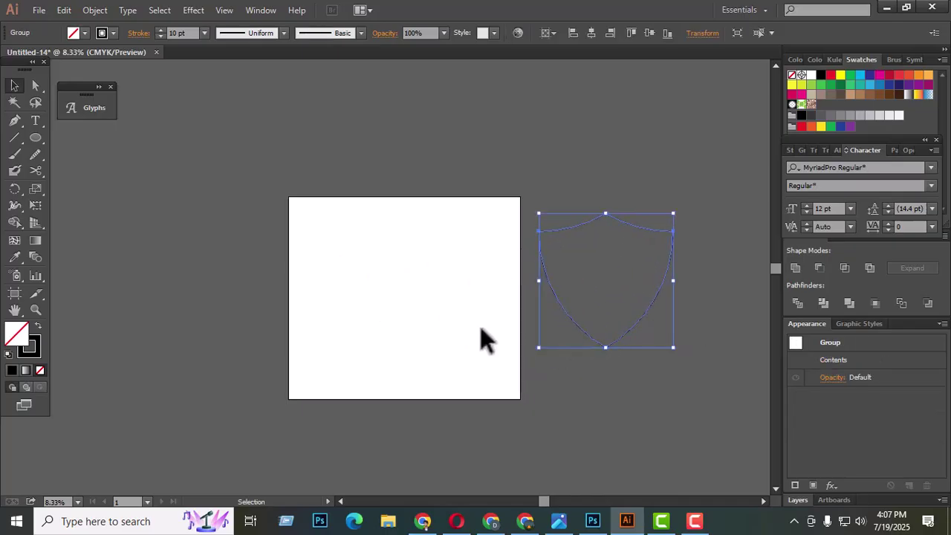
Draw a vertical line near the artboard's left edge, spanning most of its height, with a 5 pt stroke
{"action": "left_click", "coordinate": [18, 136]}
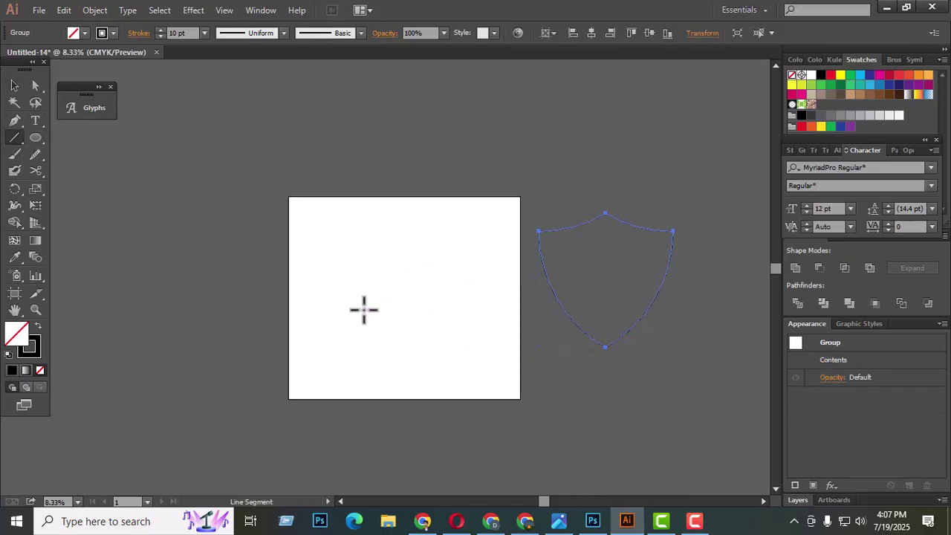
{"action": "left_click_drag", "start_coordinate": [333, 234], "coordinate": [334, 387]}
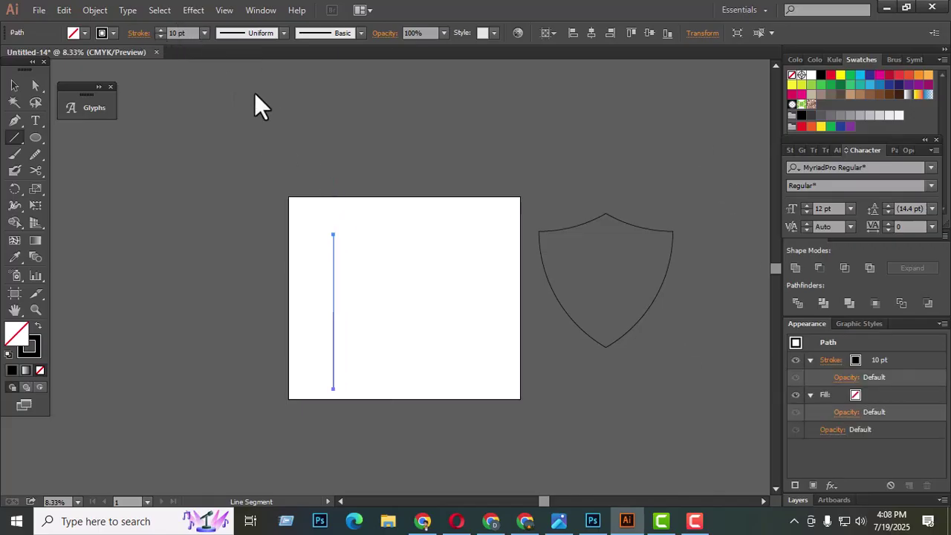
{"action": "key", "text": "ctrl+z"}
{"action": "left_click_drag", "start_coordinate": [327, 232], "coordinate": [326, 379]}
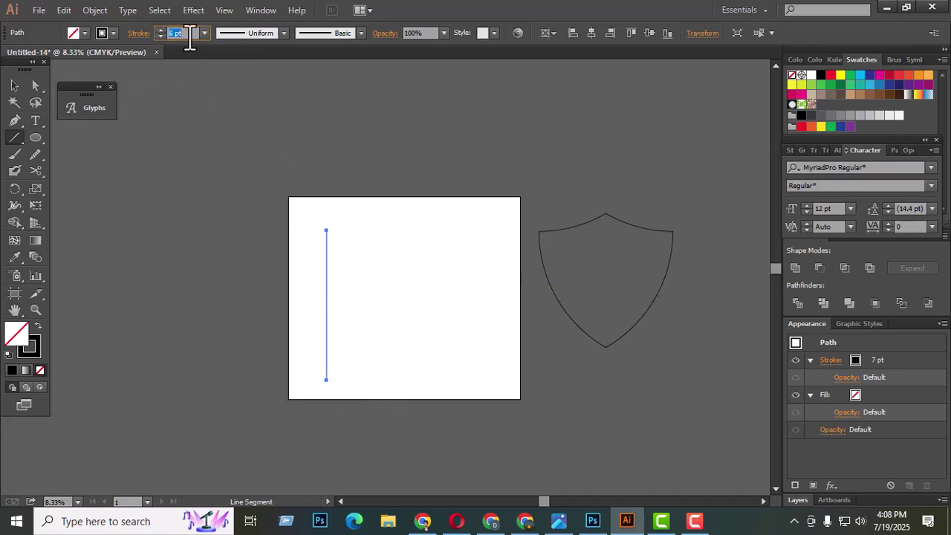
{"action": "left_click", "coordinate": [14, 85]}
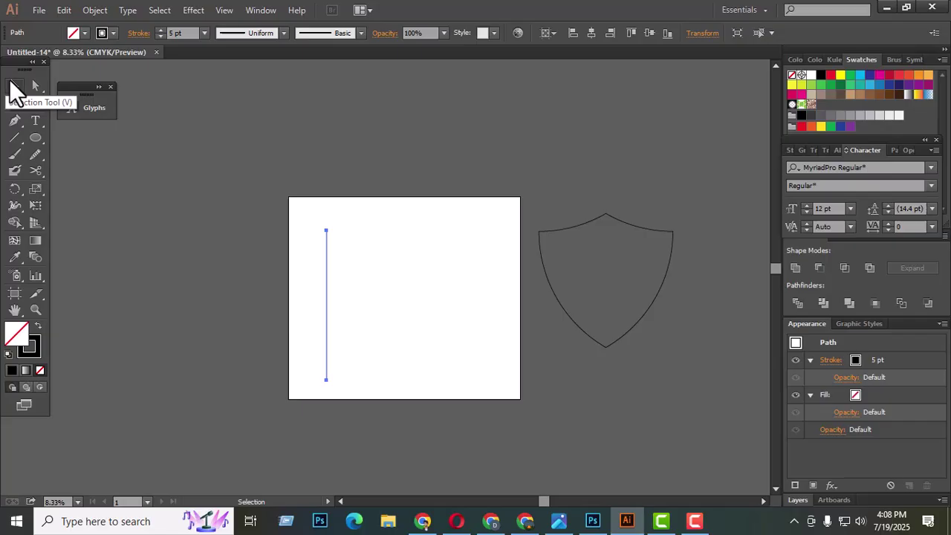
{"action": "left_click", "coordinate": [446, 318]}
Copy the vertical line a short distance to the right and repeat the copy until there are 14 evenly spaced lines
{"action": "scroll", "coordinate": [335, 349], "scroll_direction": "up", "scroll_amount": 1}
{"action": "left_click_drag", "start_coordinate": [318, 333], "coordinate": [328, 338]}
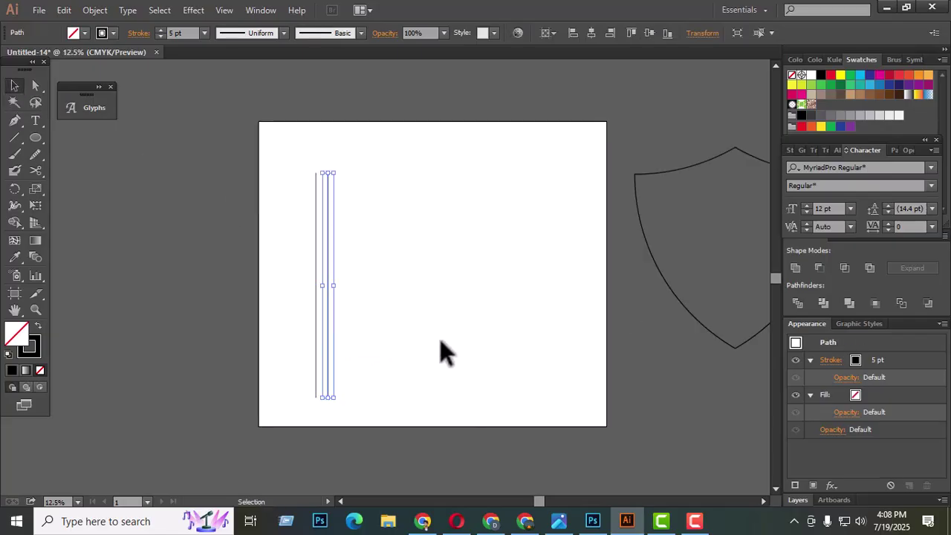
{"action": "key", "text": "a"}
{"action": "key", "text": "ctrl+d"}
{"action": "key", "text": "ctrl+d"}
{"action": "key", "text": "ctrl+d"}
{"action": "key", "text": "ctrl+d"}
{"action": "key", "text": "ctrl+d"}
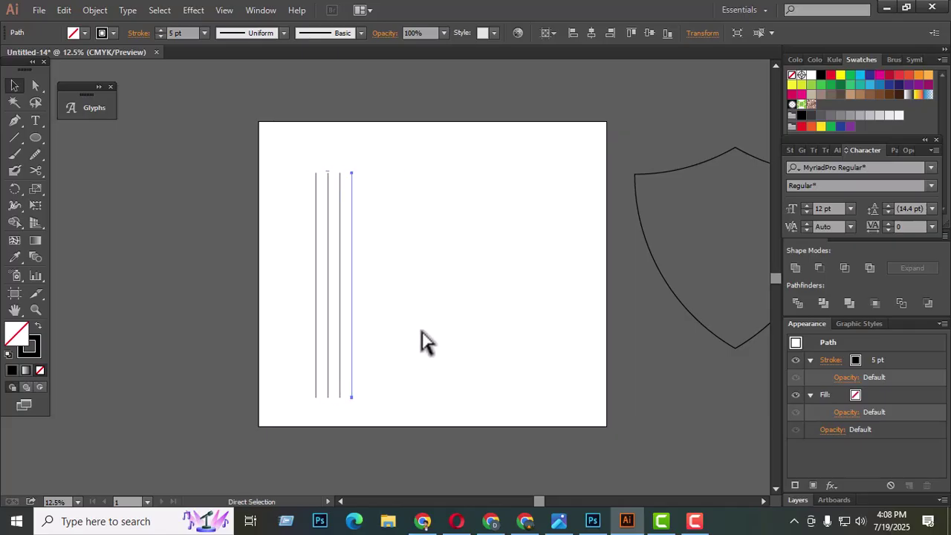
{"action": "key", "text": "ctrl+d"}
{"action": "key", "text": "ctrl+d"}
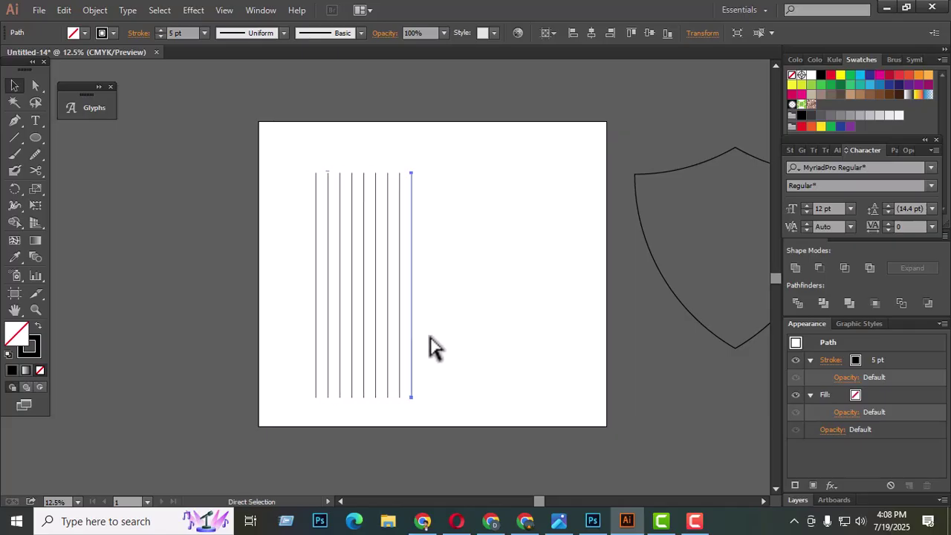
{"action": "key", "text": "ctrl+d"}
{"action": "key", "text": "ctrl+d"}
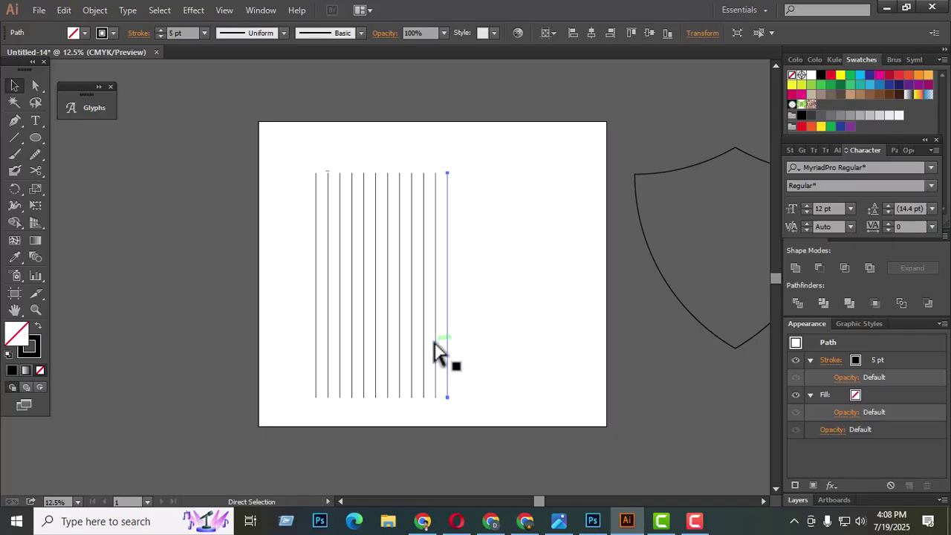
{"action": "key", "text": "ctrl+d"}
{"action": "key", "text": "ctrl+d"}
{"action": "key", "text": "v"}
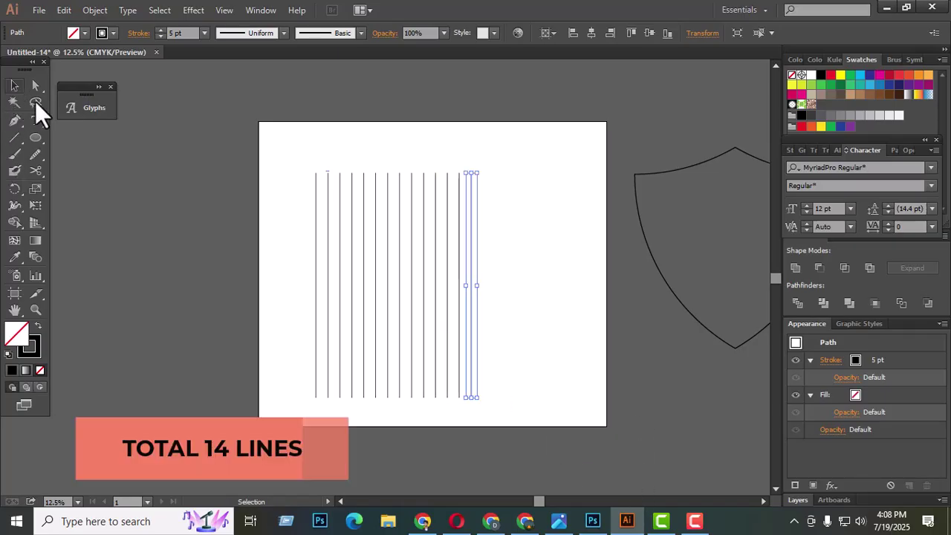
Center the 14 vertical lines vertically on the artboard and group them
{"action": "left_click_drag", "start_coordinate": [308, 136], "coordinate": [532, 280]}
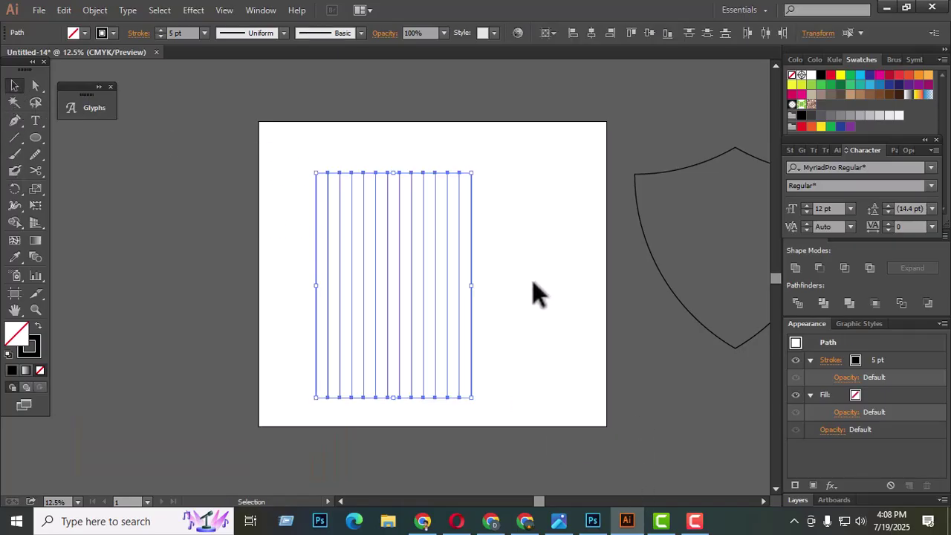
{"action": "left_click", "coordinate": [647, 34]}
{"action": "right_click", "coordinate": [460, 193]}
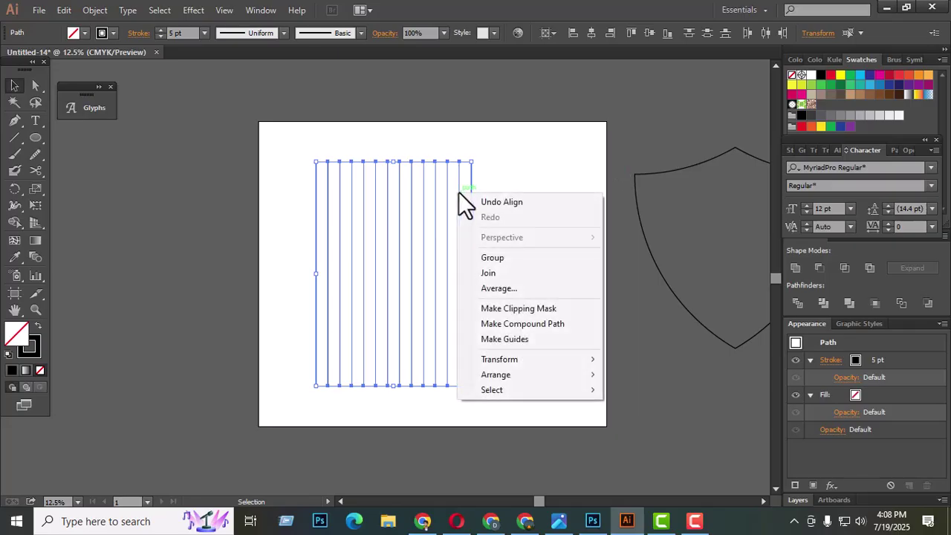
{"action": "left_click", "coordinate": [503, 259]}
Duplicate the line group in place and rotate the copy 90° so its lines run horizontally across the originals
{"action": "key", "text": "ctrl+c"}
{"action": "key", "text": "ctrl+f"}
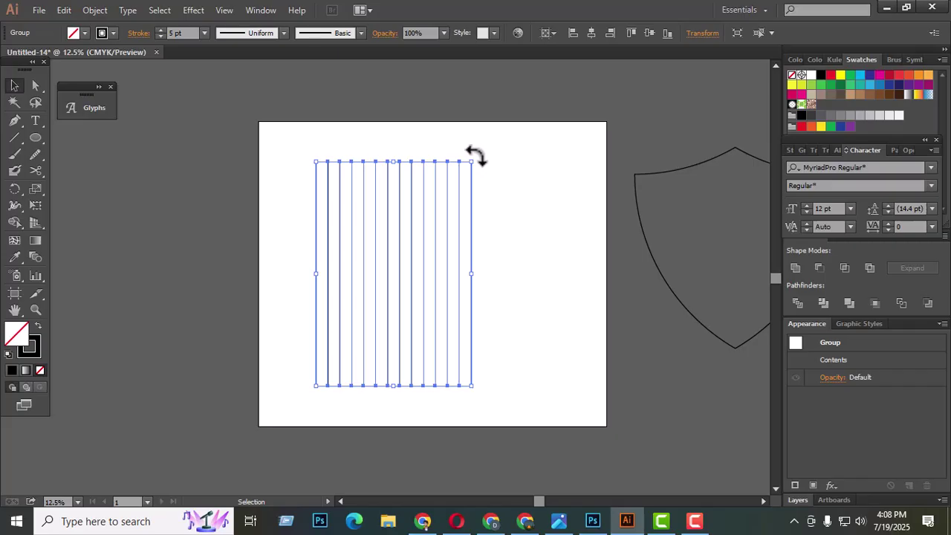
{"action": "left_click_drag", "start_coordinate": [476, 154], "coordinate": [575, 362]}
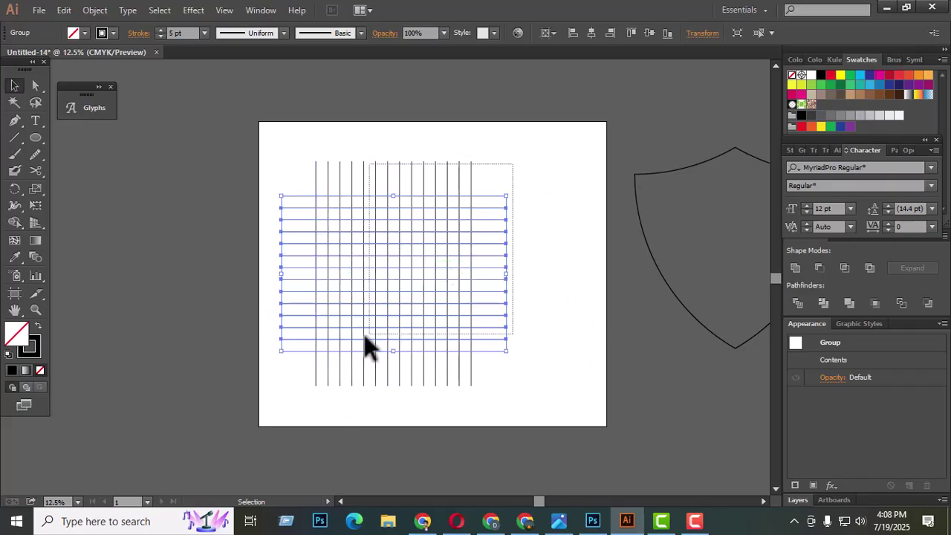
Center the vertical and horizontal line groups on the artboard in both directions and group them into one grid
{"action": "left_click", "coordinate": [339, 358], "text": "shift"}
{"action": "left_click", "coordinate": [591, 33]}
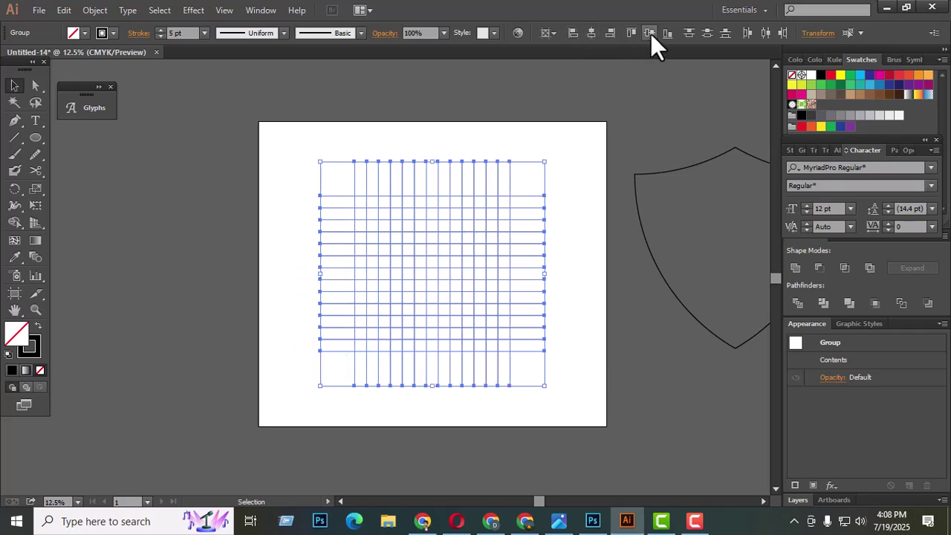
{"action": "right_click", "coordinate": [457, 250]}
{"action": "left_click", "coordinate": [494, 315]}
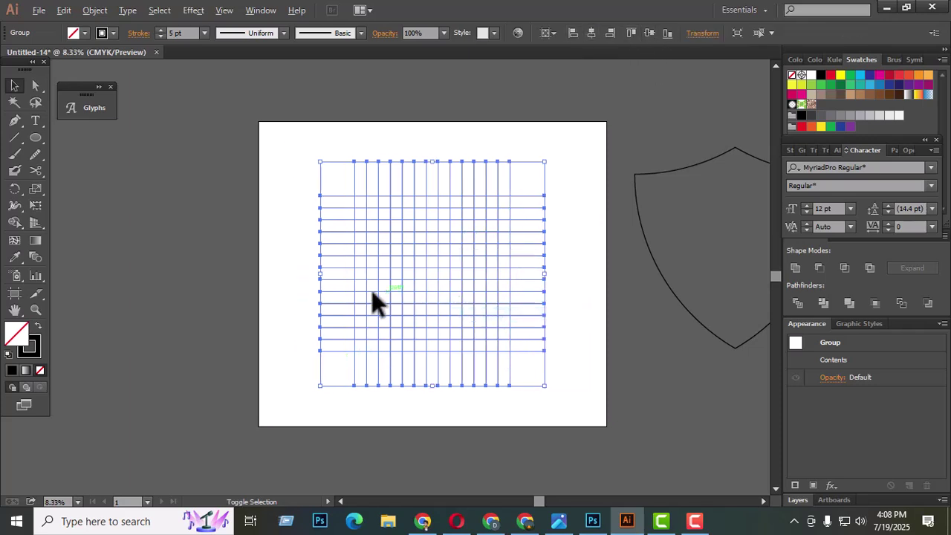
{"action": "scroll", "coordinate": [371, 294], "scroll_direction": "down", "scroll_amount": 2}
{"action": "left_click", "coordinate": [511, 362]}
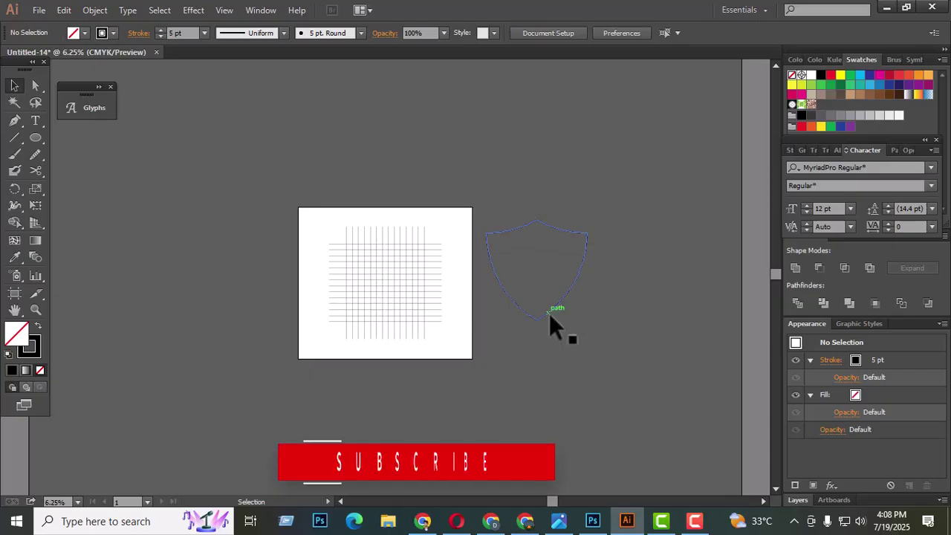
Move the shield outline over the grid and scale it down toward the size of the grid's crossed area
{"action": "left_click_drag", "start_coordinate": [550, 314], "coordinate": [394, 318]}
{"action": "scroll", "coordinate": [381, 260], "scroll_direction": "up", "scroll_amount": 3}
{"action": "left_click_drag", "start_coordinate": [403, 201], "coordinate": [410, 253]}
{"action": "scroll", "coordinate": [457, 372], "scroll_direction": "down", "scroll_amount": 1}
{"action": "scroll", "coordinate": [384, 412], "scroll_direction": "down", "scroll_amount": 1}
{"action": "scroll", "coordinate": [424, 417], "scroll_direction": "up", "scroll_amount": 4}
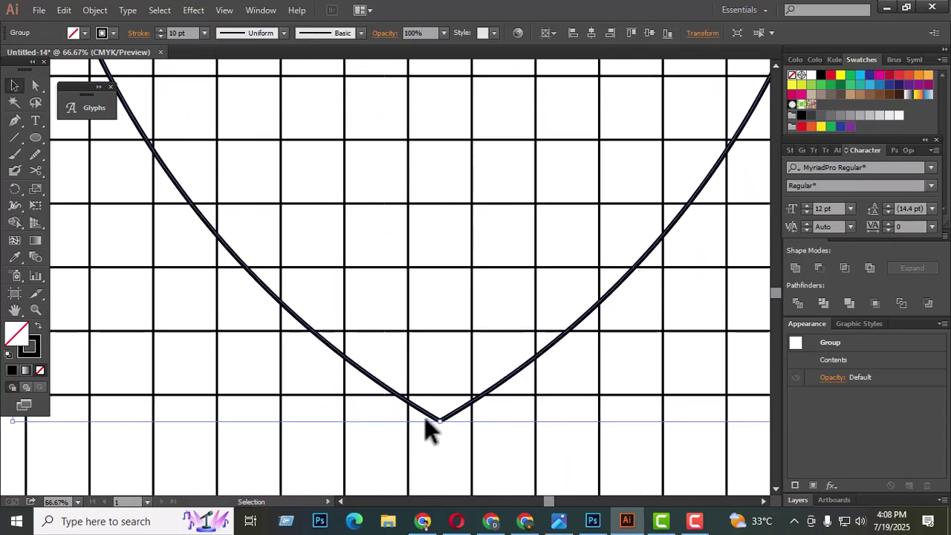
Fit the shield's bottom tip to the lowest horizontal grid line and check its corners against the outermost grid lines
{"action": "left_click_drag", "start_coordinate": [438, 416], "coordinate": [444, 399]}
{"action": "scroll", "coordinate": [472, 419], "scroll_direction": "down", "scroll_amount": 4}
{"action": "scroll", "coordinate": [361, 312], "scroll_direction": "up", "scroll_amount": 4}
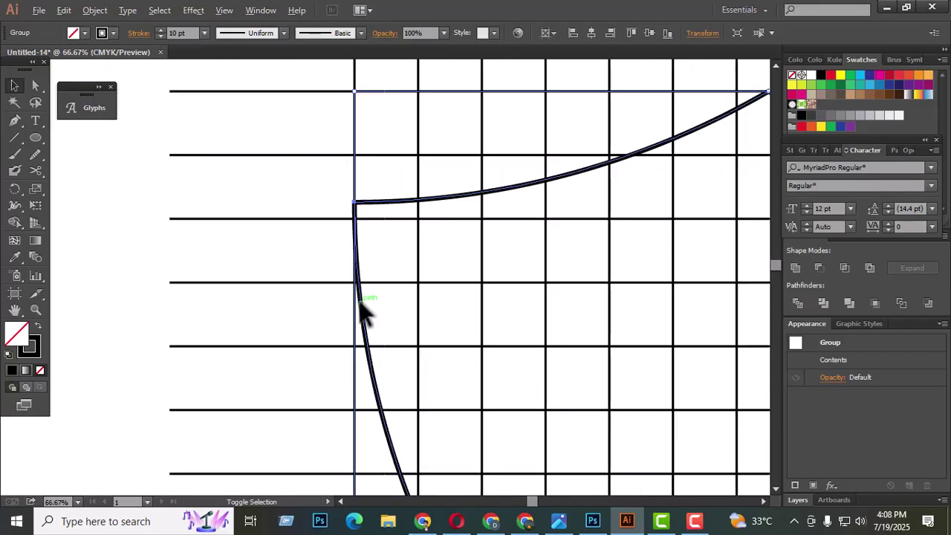
{"action": "scroll", "coordinate": [357, 252], "scroll_direction": "down", "scroll_amount": 3}
{"action": "scroll", "coordinate": [623, 268], "scroll_direction": "up", "scroll_amount": 3}
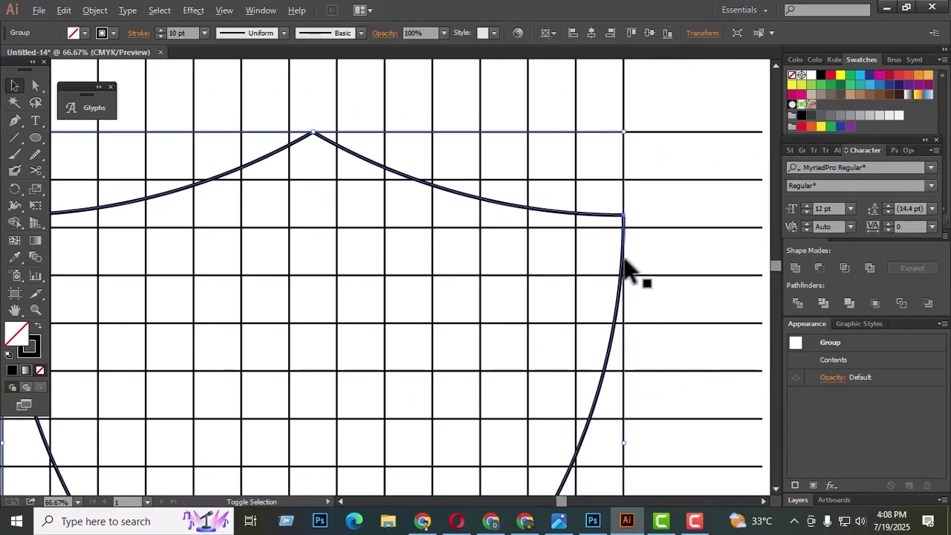
{"action": "scroll", "coordinate": [520, 283], "scroll_direction": "down", "scroll_amount": 3}
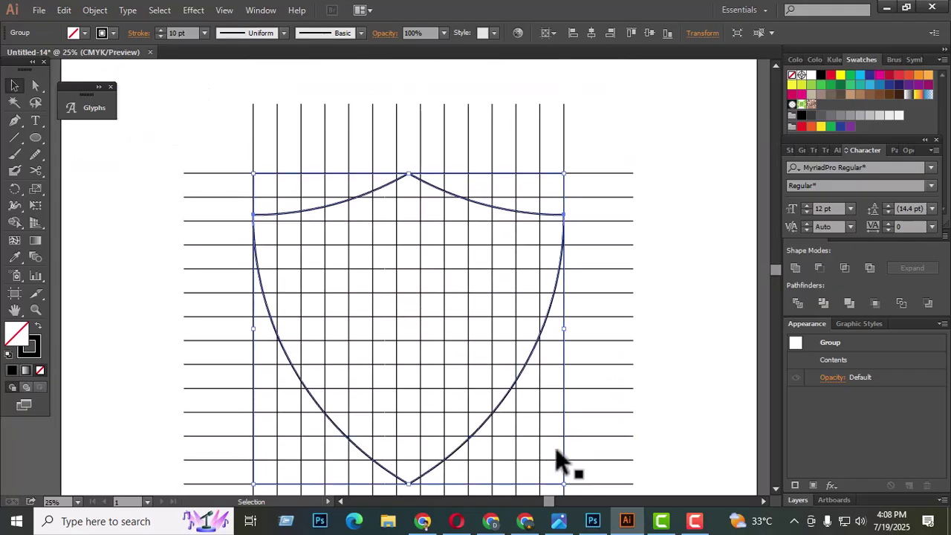
{"action": "scroll", "coordinate": [555, 447], "scroll_direction": "down", "scroll_amount": 2}
Duplicate the shield in place and scale the copy about its center to about 1510 px, one grid cell inside the original
{"action": "key", "text": "ctrl+c"}
{"action": "key", "text": "ctrl+f"}
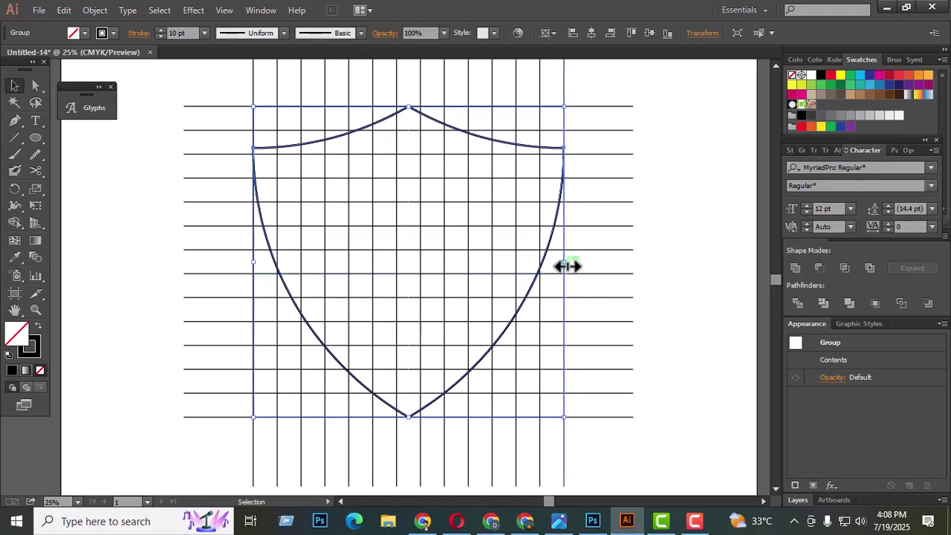
{"action": "left_click_drag", "start_coordinate": [567, 265], "coordinate": [543, 261]}
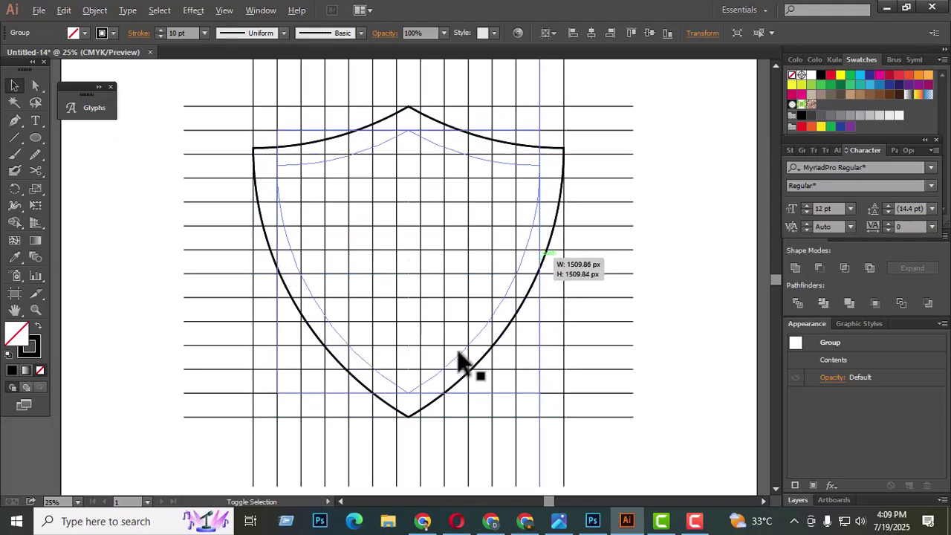
{"action": "left_click_drag", "start_coordinate": [461, 362], "coordinate": [461, 363]}
{"action": "scroll", "coordinate": [415, 178], "scroll_direction": "up", "scroll_amount": 1}
{"action": "scroll", "coordinate": [413, 156], "scroll_direction": "up", "scroll_amount": 5}
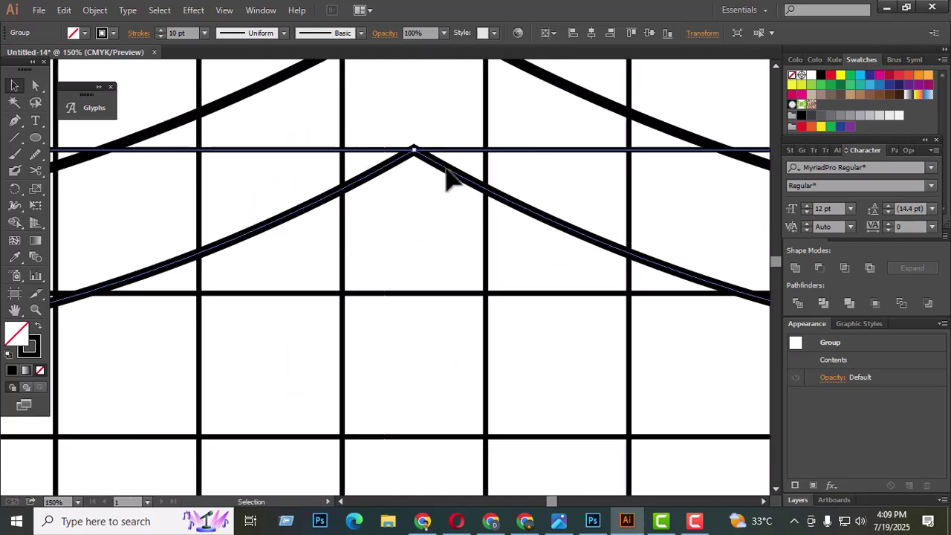
Select the grid together with both shield outlines and activate the Shape Builder tool with a light green fill
{"action": "scroll", "coordinate": [478, 191], "scroll_direction": "down", "scroll_amount": 4}
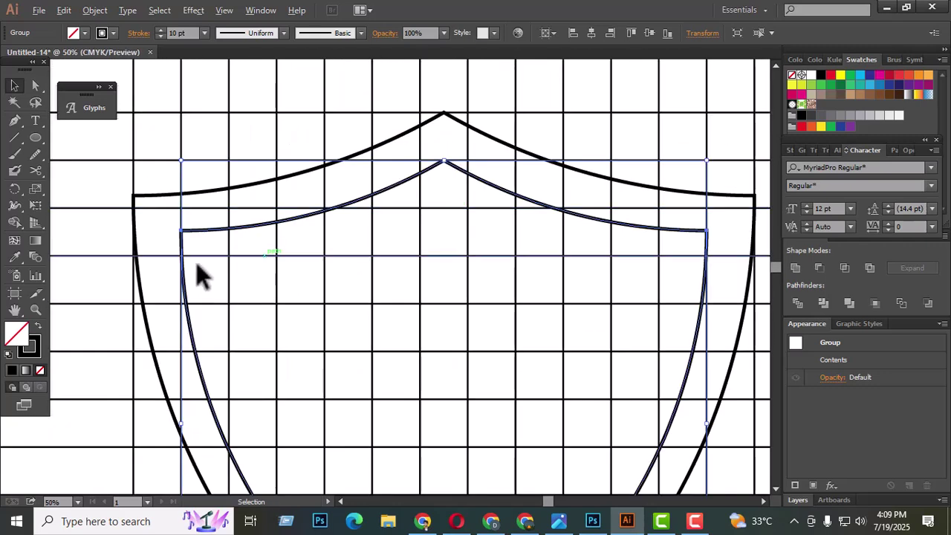
{"action": "scroll", "coordinate": [196, 260], "scroll_direction": "up", "scroll_amount": 3}
{"action": "scroll", "coordinate": [227, 257], "scroll_direction": "down", "scroll_amount": 4}
{"action": "scroll", "coordinate": [323, 175], "scroll_direction": "down", "scroll_amount": 1}
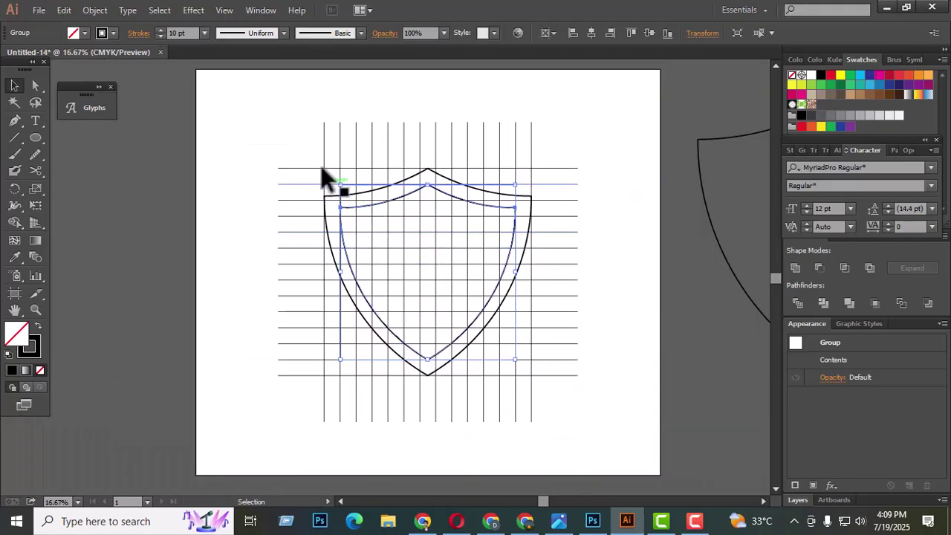
{"action": "left_click_drag", "start_coordinate": [379, 200], "coordinate": [581, 395]}
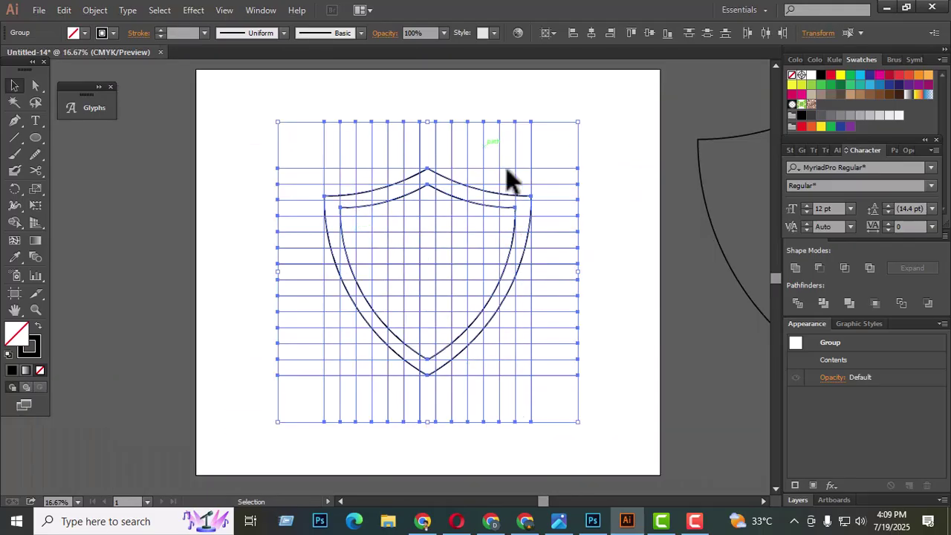
{"action": "scroll", "coordinate": [329, 265], "scroll_direction": "up", "scroll_amount": 1}
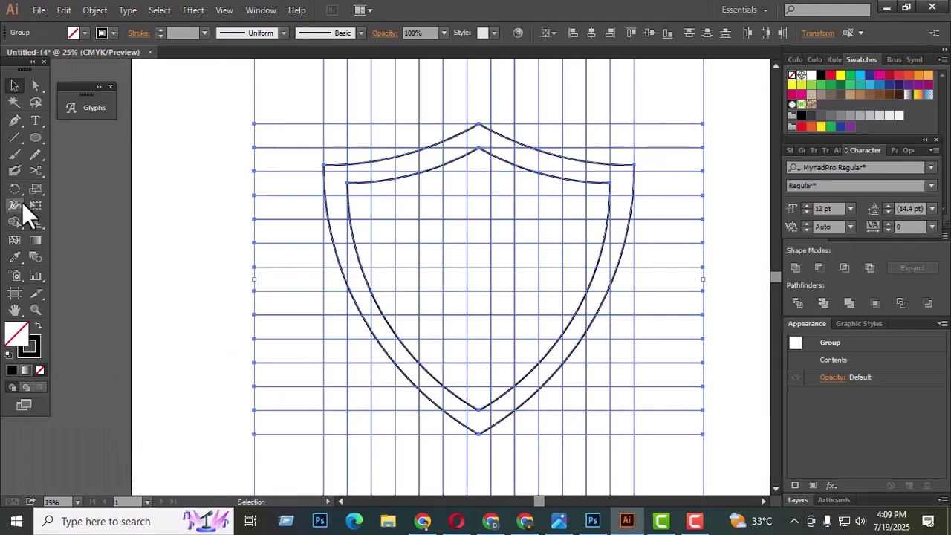
{"action": "left_click", "coordinate": [15, 223]}
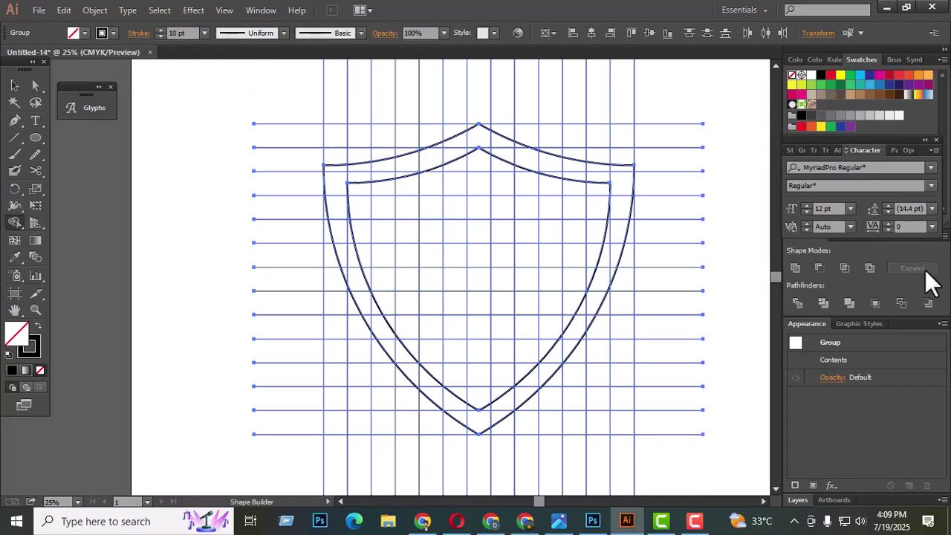
{"action": "left_click", "coordinate": [830, 76]}
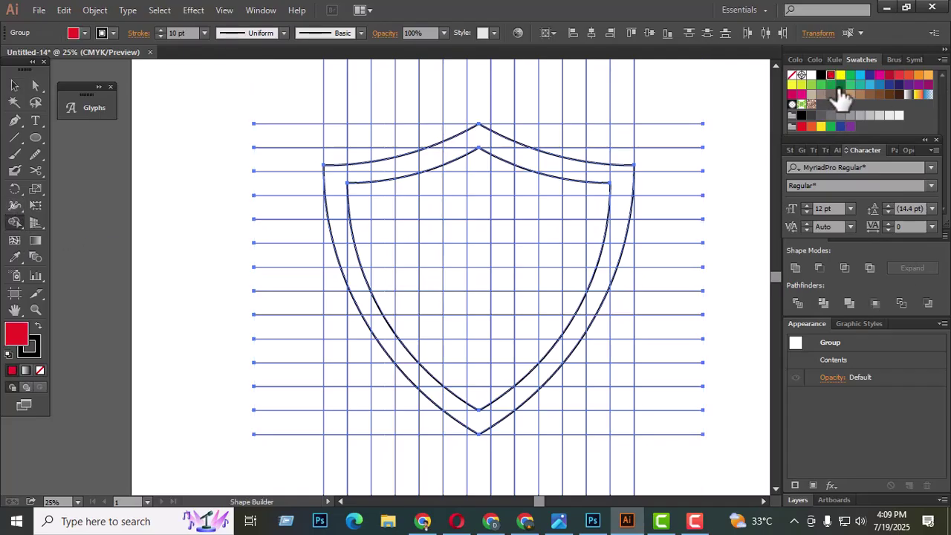
{"action": "left_click", "coordinate": [821, 84]}
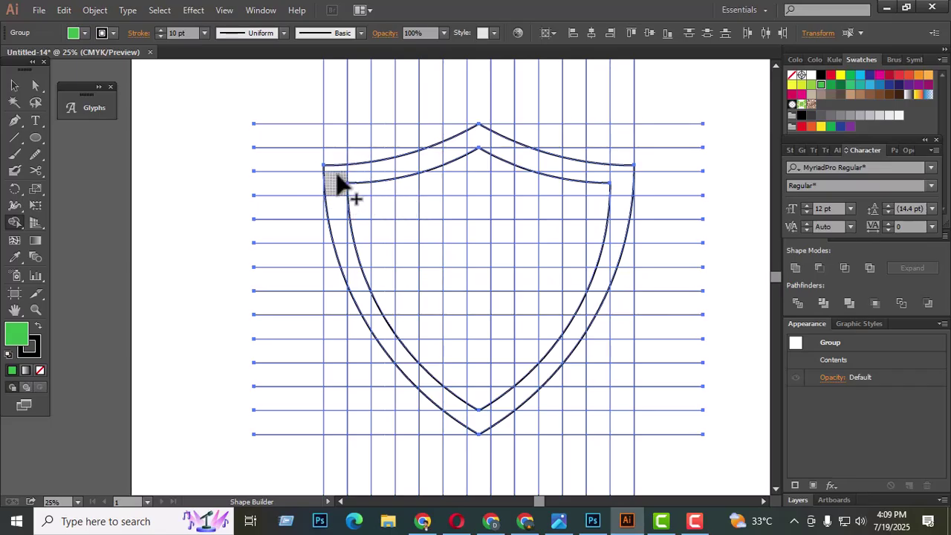
Merge the first grid column inside the outer shield into the M's left leg, undoing any merge that spills past the column
{"action": "left_click_drag", "start_coordinate": [338, 169], "coordinate": [353, 240]}
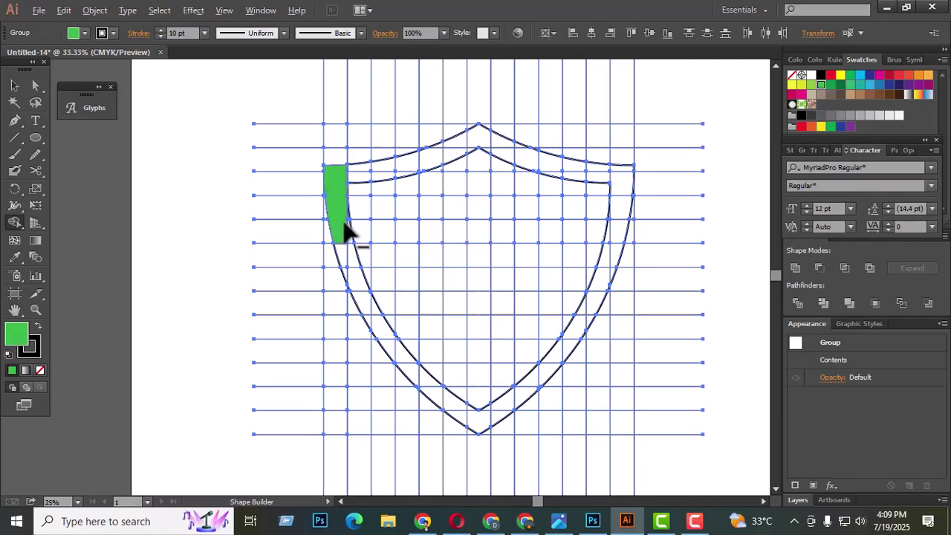
{"action": "scroll", "coordinate": [344, 227], "scroll_direction": "up", "scroll_amount": 4}
{"action": "left_click_drag", "start_coordinate": [355, 206], "coordinate": [364, 281]}
{"action": "key", "text": "ctrl+z"}
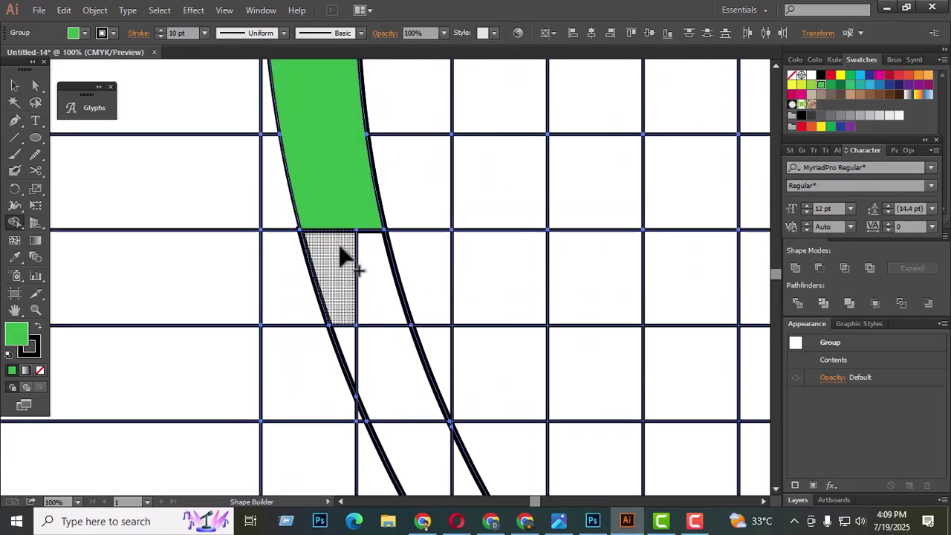
{"action": "scroll", "coordinate": [339, 246], "scroll_direction": "down", "scroll_amount": 3}
{"action": "mouse_move", "coordinate": [339, 234]}
{"action": "left_mouse_down"}
{"action": "mouse_move", "coordinate": [348, 256]}
{"action": "mouse_move", "coordinate": [336, 238]}
{"action": "left_mouse_up"}
{"action": "scroll", "coordinate": [336, 238], "scroll_direction": "down", "scroll_amount": 2}
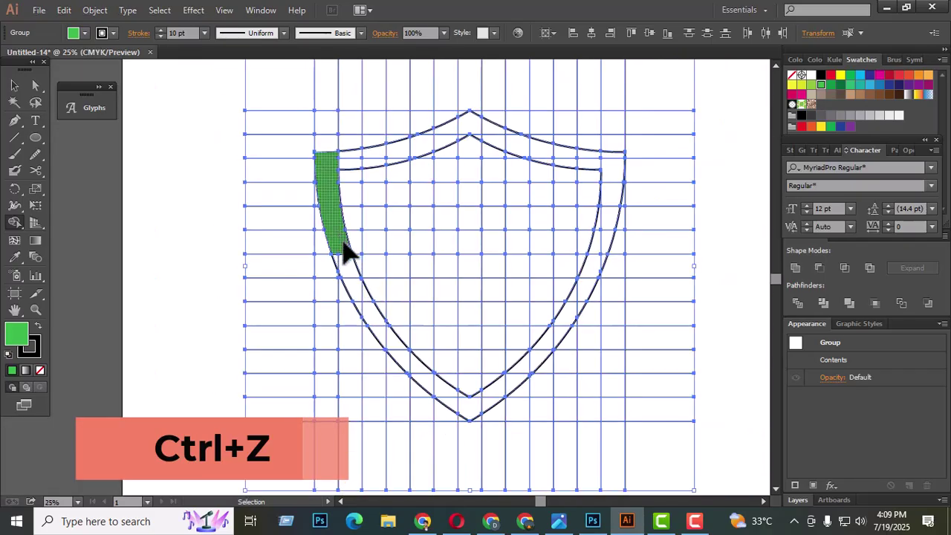
{"action": "key", "text": "ctrl+z"}
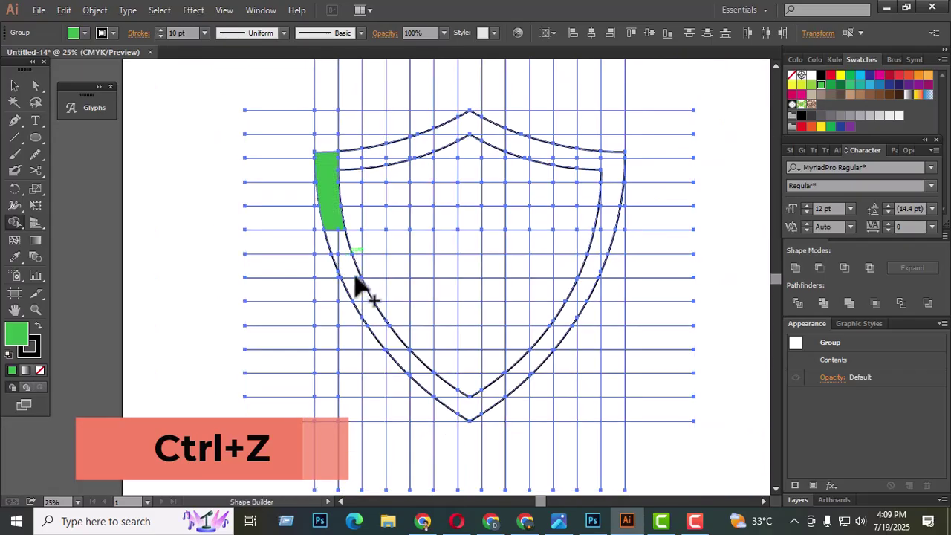
{"action": "key", "text": "ctrl"}
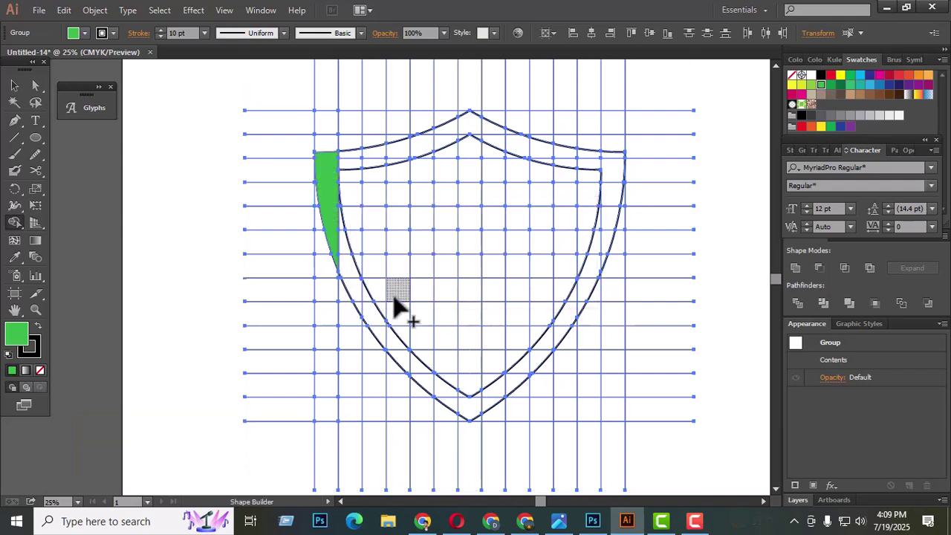
Extend the green shape along the band between the shields and down the third column to the outer shield edge
{"action": "scroll", "coordinate": [372, 260], "scroll_direction": "up", "scroll_amount": 1}
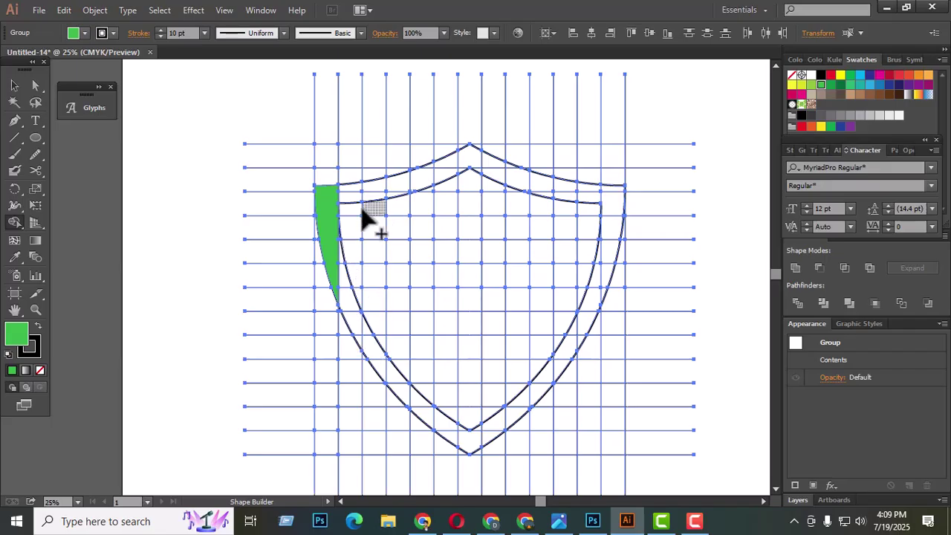
{"action": "mouse_move", "coordinate": [338, 196]}
{"action": "left_mouse_down"}
{"action": "mouse_move", "coordinate": [378, 192]}
{"action": "mouse_move", "coordinate": [379, 365]}
{"action": "mouse_move", "coordinate": [373, 348]}
{"action": "left_mouse_up"}
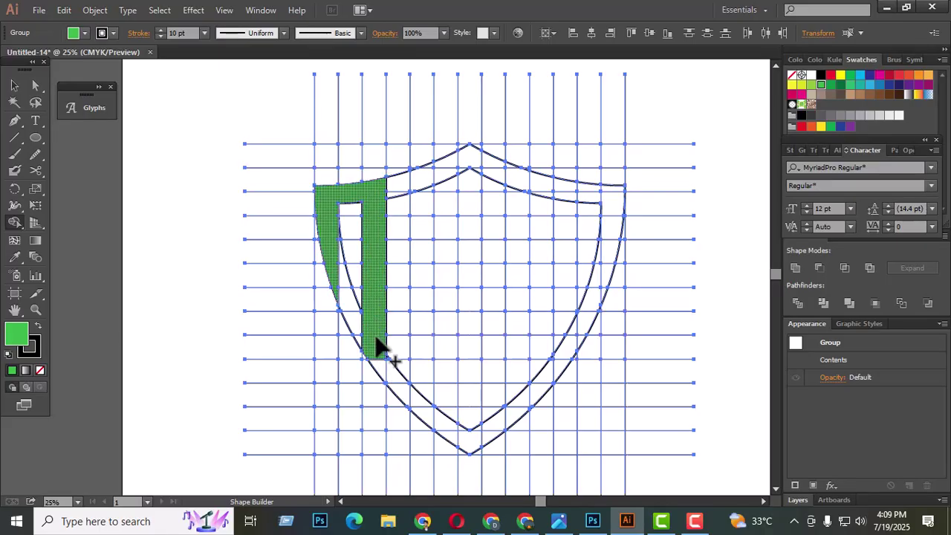
{"action": "left_click", "coordinate": [379, 368]}
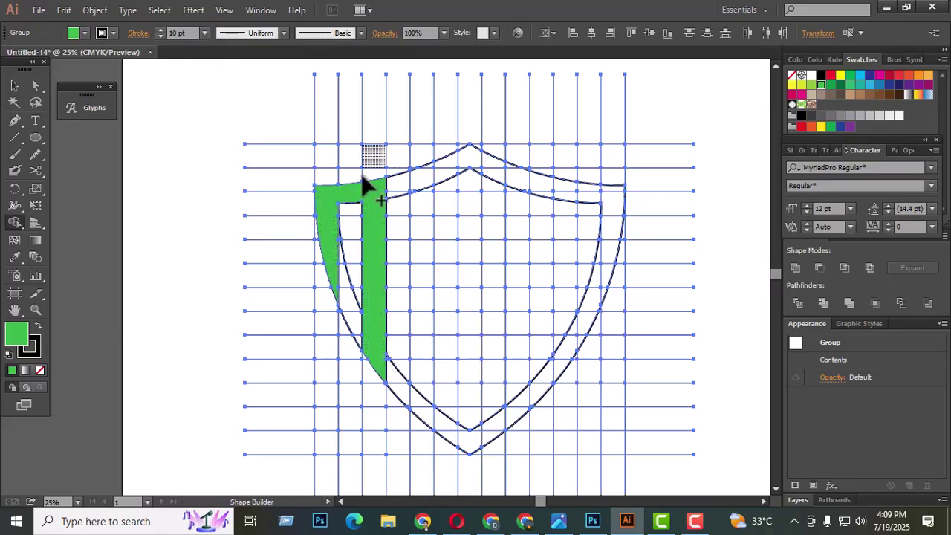
Complete the letter M by merging the upper band through the fifth column and that column down to the outer shield edge
{"action": "mouse_move", "coordinate": [397, 196]}
{"action": "left_mouse_down"}
{"action": "mouse_move", "coordinate": [423, 206]}
{"action": "mouse_move", "coordinate": [372, 205]}
{"action": "mouse_move", "coordinate": [468, 183]}
{"action": "left_mouse_up"}
{"action": "scroll", "coordinate": [401, 195], "scroll_direction": "up", "scroll_amount": 2}
{"action": "left_click", "coordinate": [455, 145]}
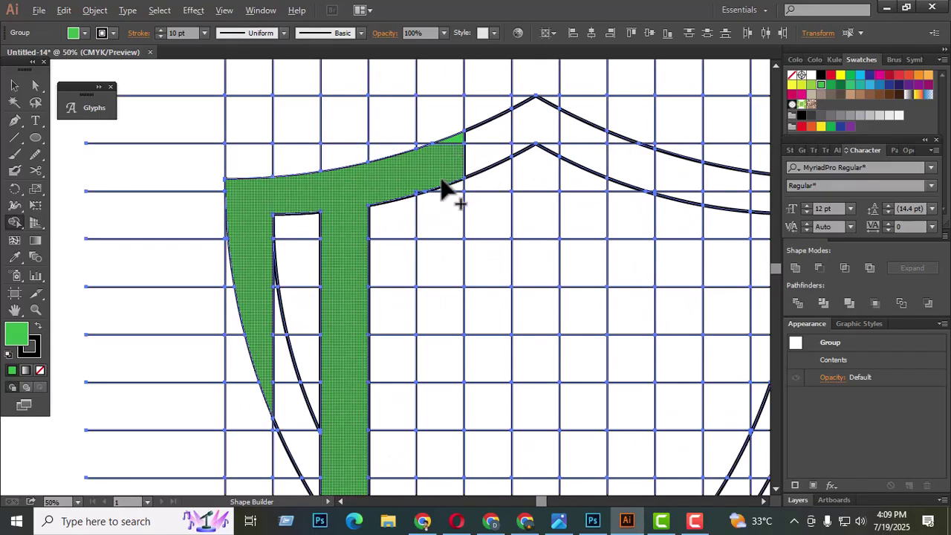
{"action": "scroll", "coordinate": [457, 187], "scroll_direction": "down", "scroll_amount": 2}
{"action": "scroll", "coordinate": [461, 186], "scroll_direction": "up", "scroll_amount": 2}
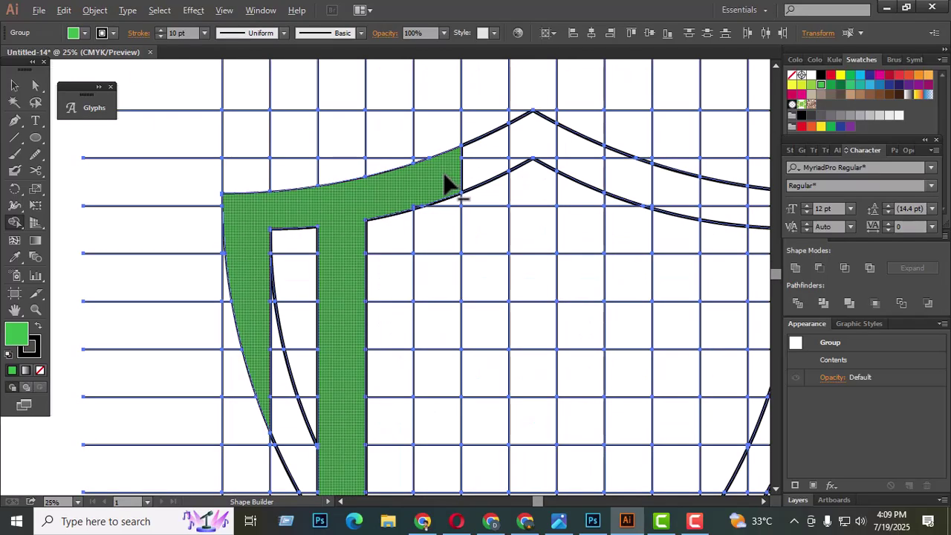
{"action": "scroll", "coordinate": [446, 185], "scroll_direction": "down", "scroll_amount": 2}
{"action": "left_click_drag", "start_coordinate": [446, 186], "coordinate": [443, 410]}
{"action": "scroll", "coordinate": [439, 215], "scroll_direction": "up", "scroll_amount": 5}
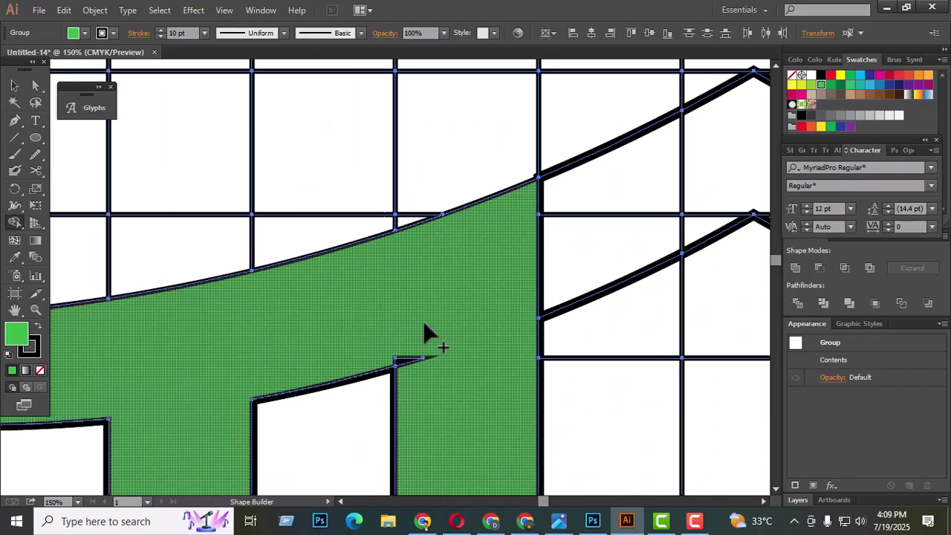
{"action": "scroll", "coordinate": [441, 236], "scroll_direction": "down", "scroll_amount": 3}
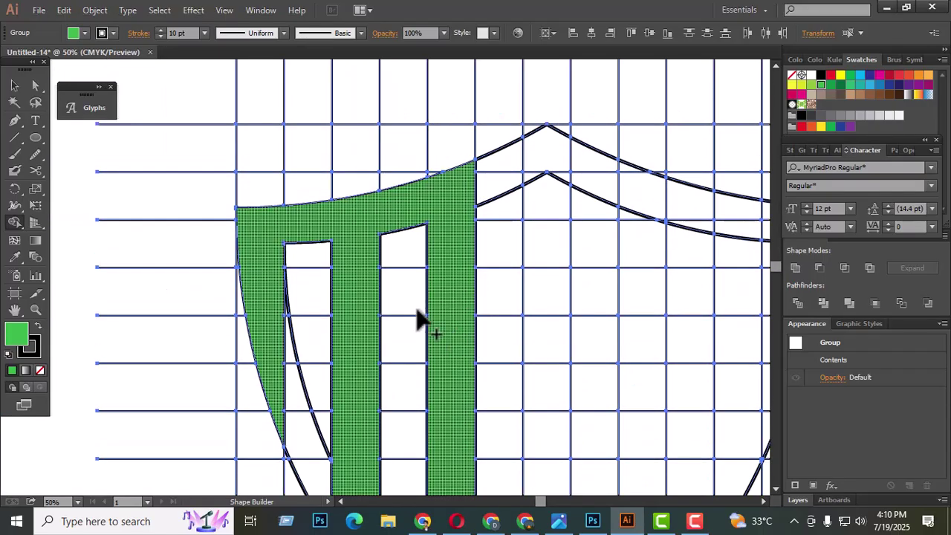
{"action": "scroll", "coordinate": [353, 301], "scroll_direction": "down", "scroll_amount": 2}
{"action": "scroll", "coordinate": [438, 223], "scroll_direction": "down", "scroll_amount": 2}
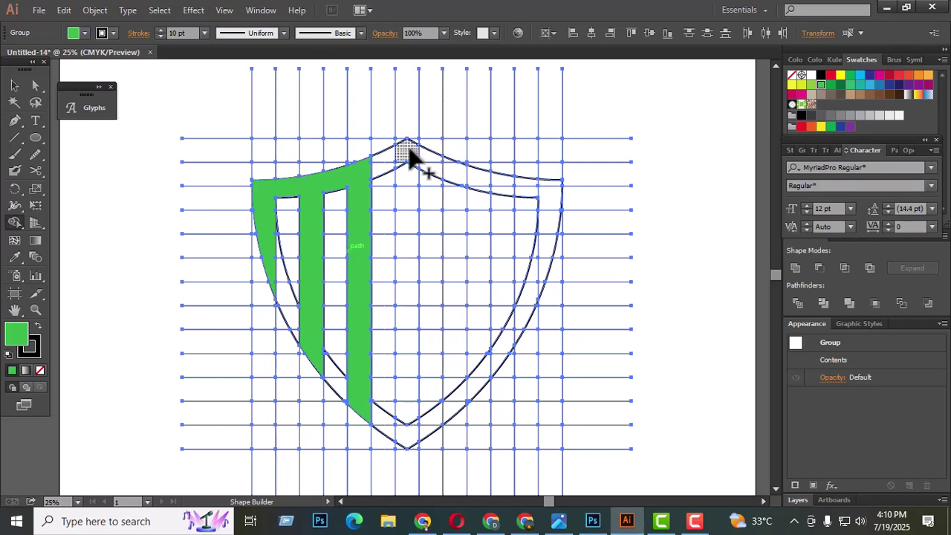
Build the letter A from the seventh and ninth columns, joining them with the upper band and a one-cell crossbar
{"action": "left_click_drag", "start_coordinate": [409, 153], "coordinate": [410, 443]}
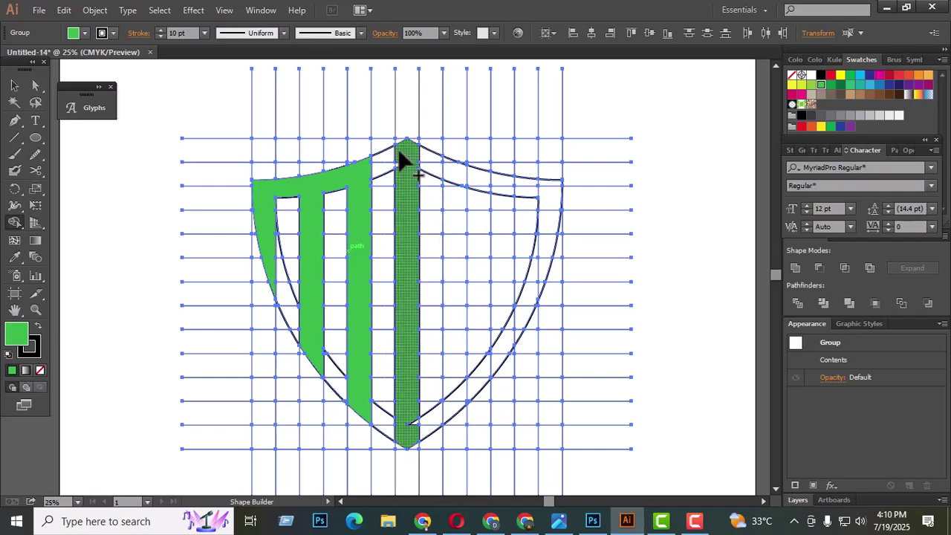
{"action": "left_click_drag", "start_coordinate": [399, 154], "coordinate": [418, 443]}
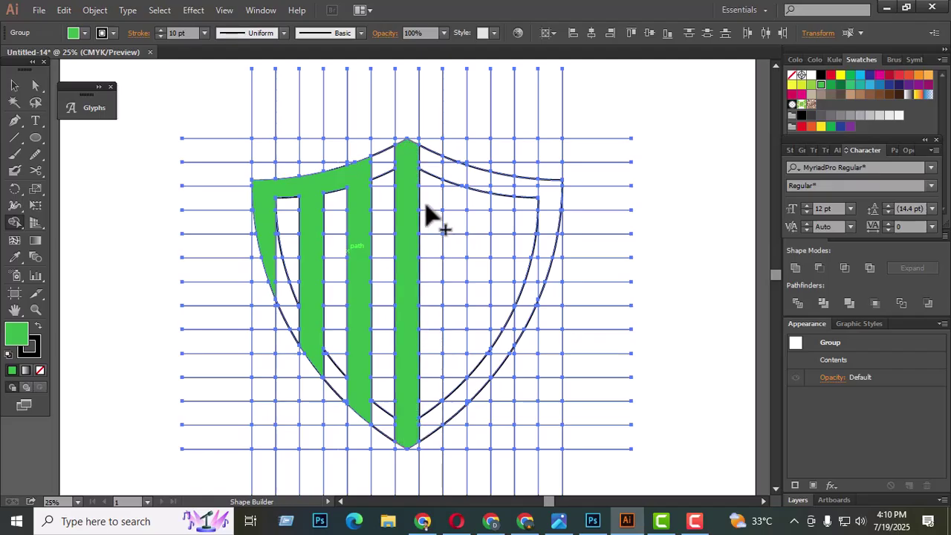
{"action": "mouse_move", "coordinate": [416, 146]}
{"action": "left_mouse_down"}
{"action": "mouse_move", "coordinate": [456, 171]}
{"action": "mouse_move", "coordinate": [447, 162]}
{"action": "left_mouse_up"}
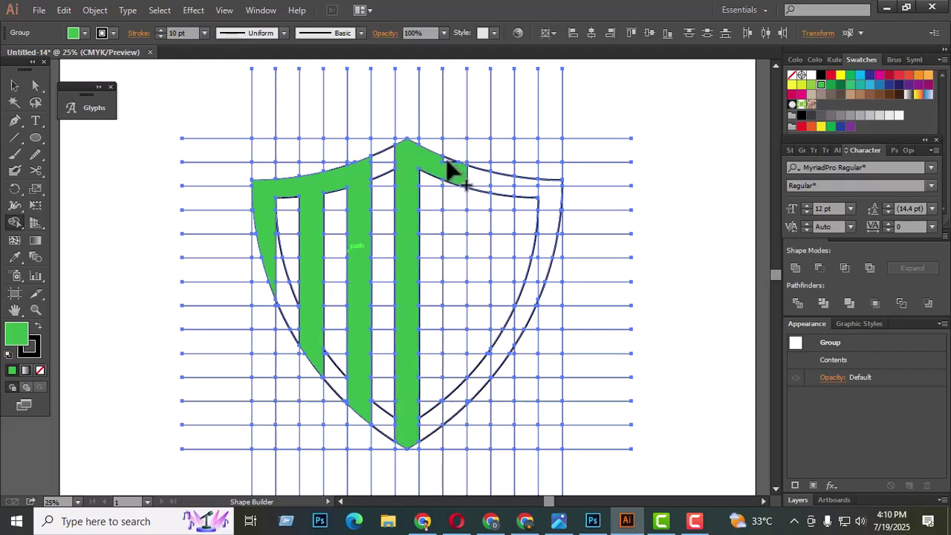
{"action": "scroll", "coordinate": [451, 165], "scroll_direction": "up", "scroll_amount": 1}
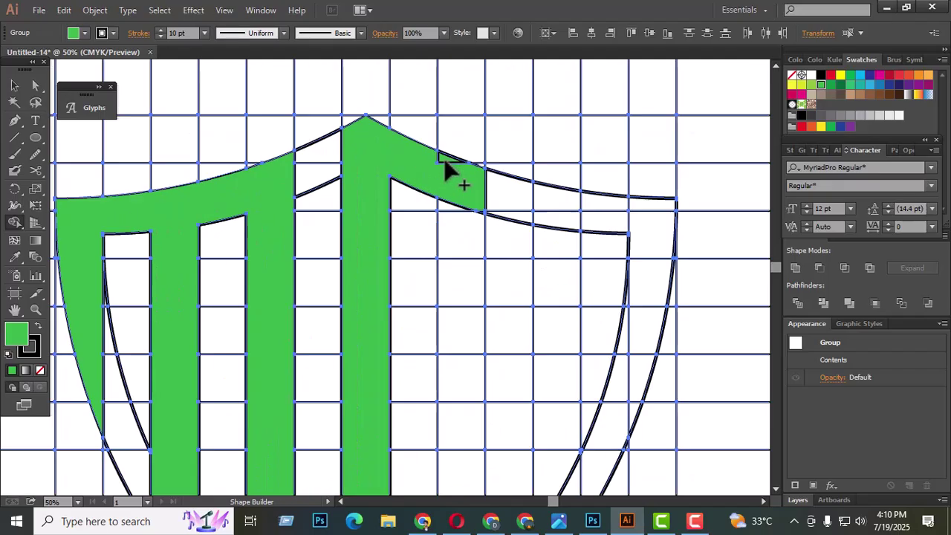
{"action": "scroll", "coordinate": [451, 169], "scroll_direction": "down", "scroll_amount": 1}
{"action": "left_click_drag", "start_coordinate": [456, 188], "coordinate": [450, 415]}
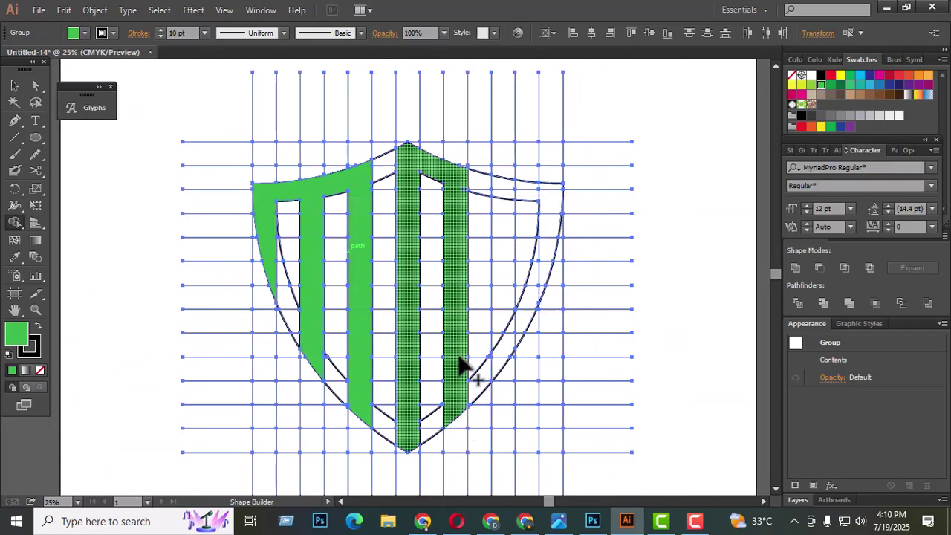
{"action": "left_click_drag", "start_coordinate": [422, 301], "coordinate": [462, 301]}
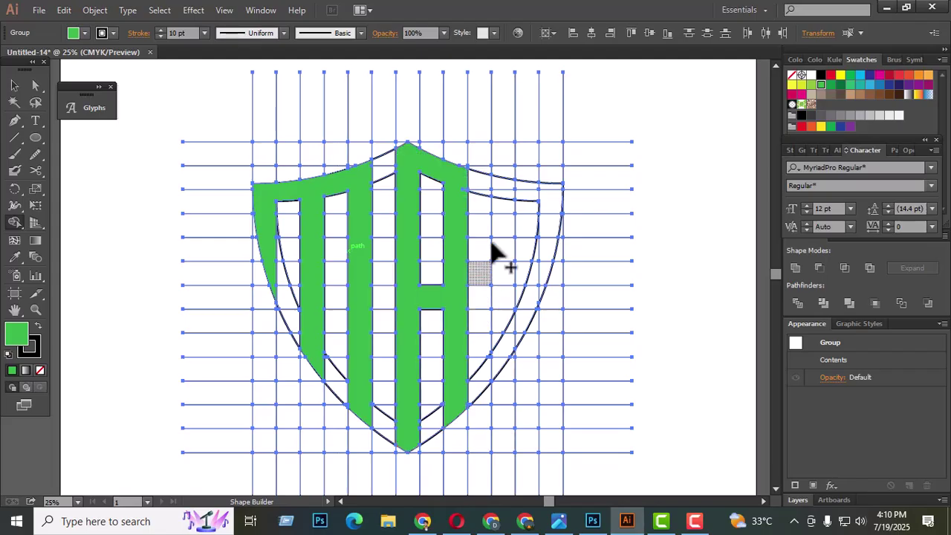
Build the letter C from the eleventh column, the upper band and the curved outer rim, leaving a one-cell gap
{"action": "mouse_move", "coordinate": [498, 185]}
{"action": "left_mouse_down"}
{"action": "mouse_move", "coordinate": [502, 363]}
{"action": "mouse_move", "coordinate": [510, 346]}
{"action": "left_mouse_up"}
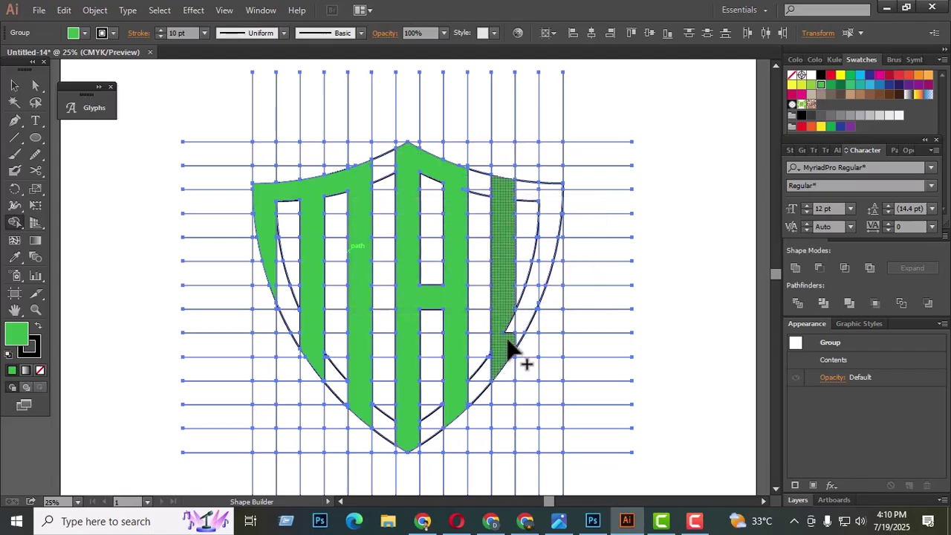
{"action": "left_click_drag", "start_coordinate": [506, 191], "coordinate": [555, 185]}
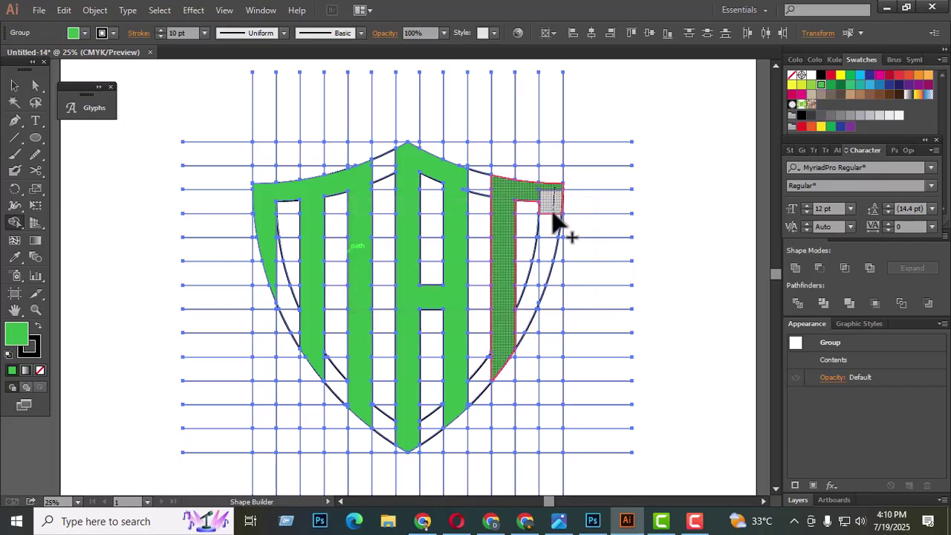
{"action": "mouse_move", "coordinate": [552, 223]}
{"action": "left_mouse_down"}
{"action": "mouse_move", "coordinate": [518, 355]}
{"action": "mouse_move", "coordinate": [531, 310]}
{"action": "left_mouse_up"}
{"action": "scroll", "coordinate": [541, 297], "scroll_direction": "up", "scroll_amount": 2}
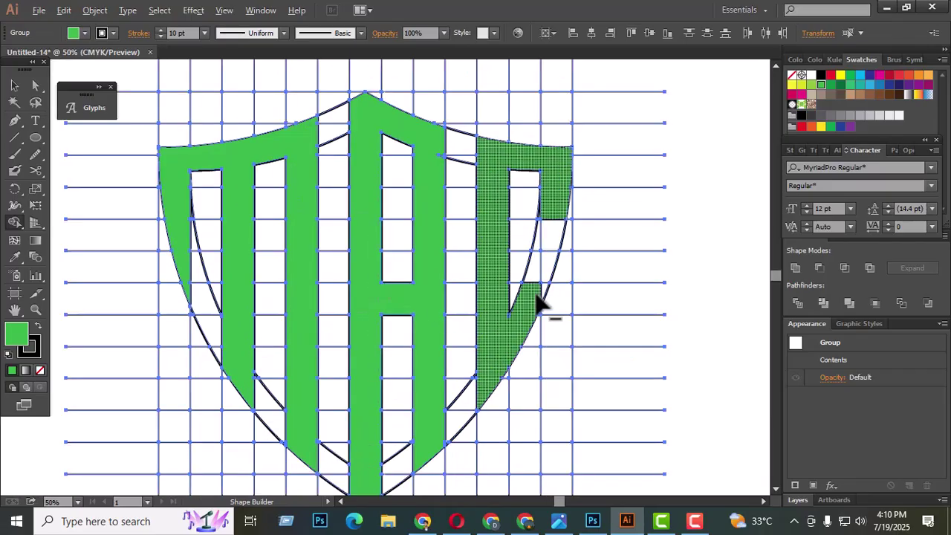
{"action": "scroll", "coordinate": [553, 294], "scroll_direction": "up", "scroll_amount": 1}
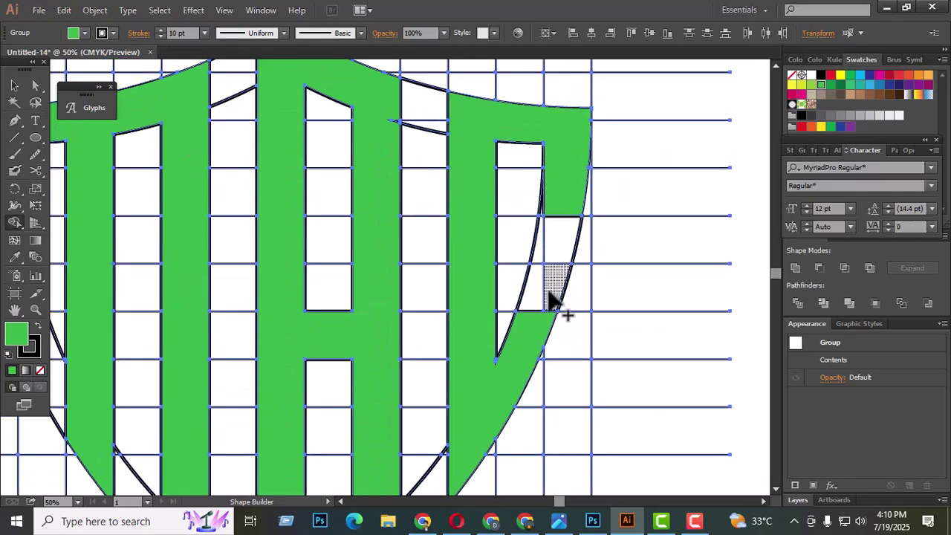
{"action": "left_click", "coordinate": [551, 297]}
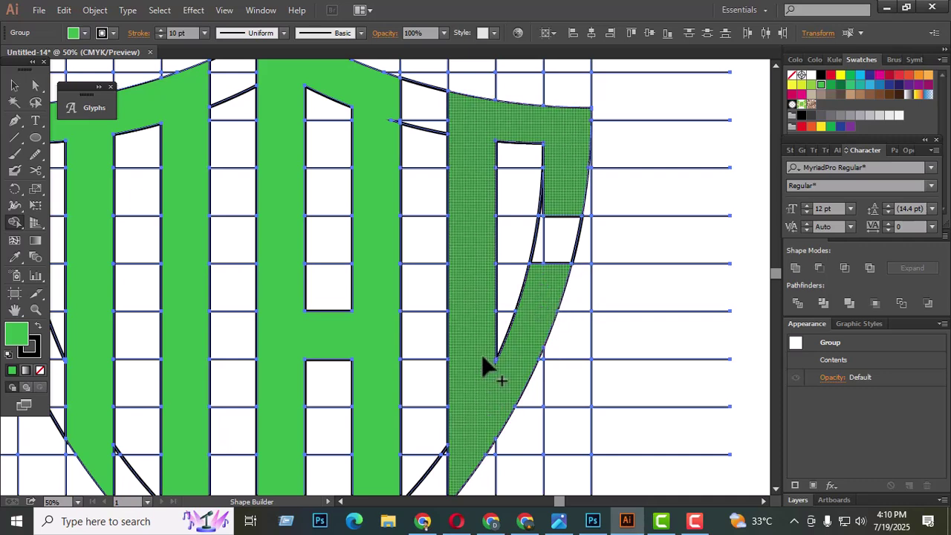
Select the unfilled construction lines and shield outlines with the Magic Wand and delete them, keeping only the green letterforms
{"action": "scroll", "coordinate": [519, 353], "scroll_direction": "down", "scroll_amount": 3}
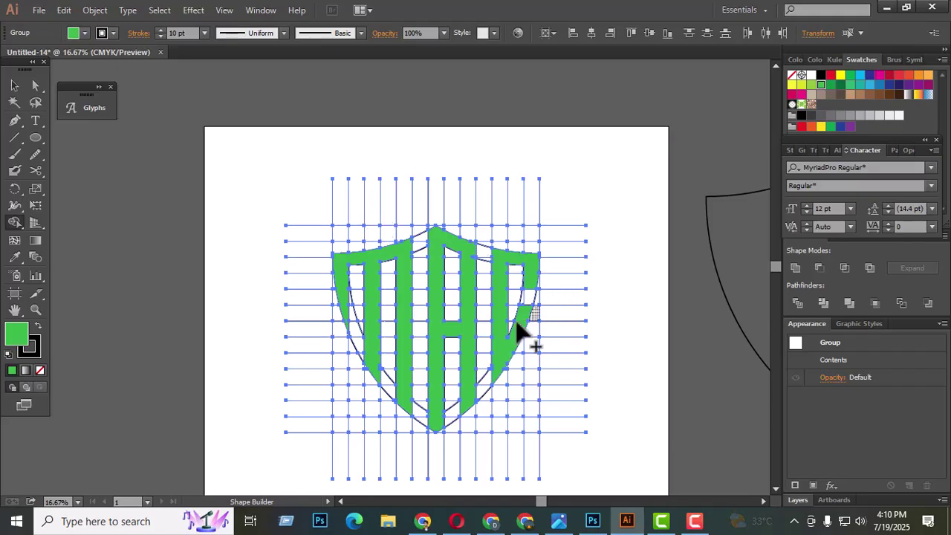
{"action": "scroll", "coordinate": [504, 309], "scroll_direction": "down", "scroll_amount": 2}
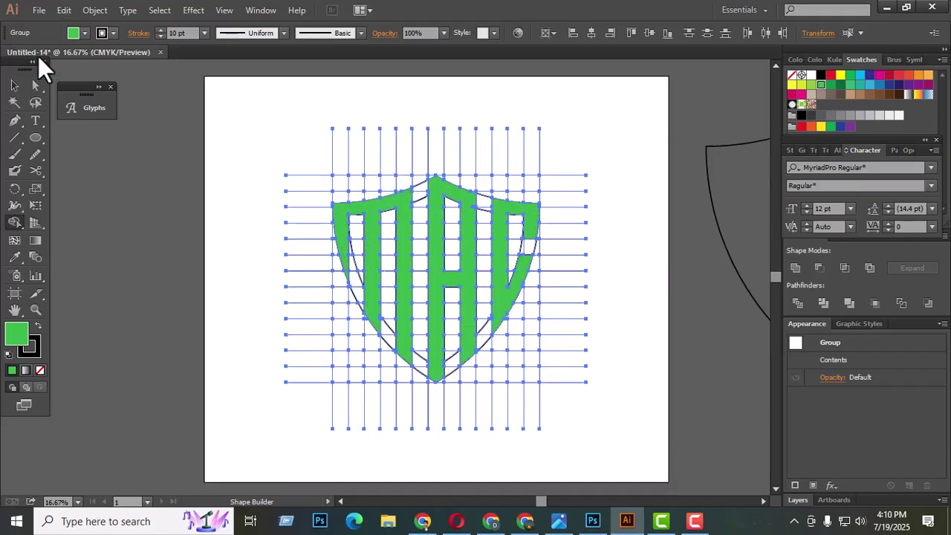
{"action": "left_click", "coordinate": [15, 103]}
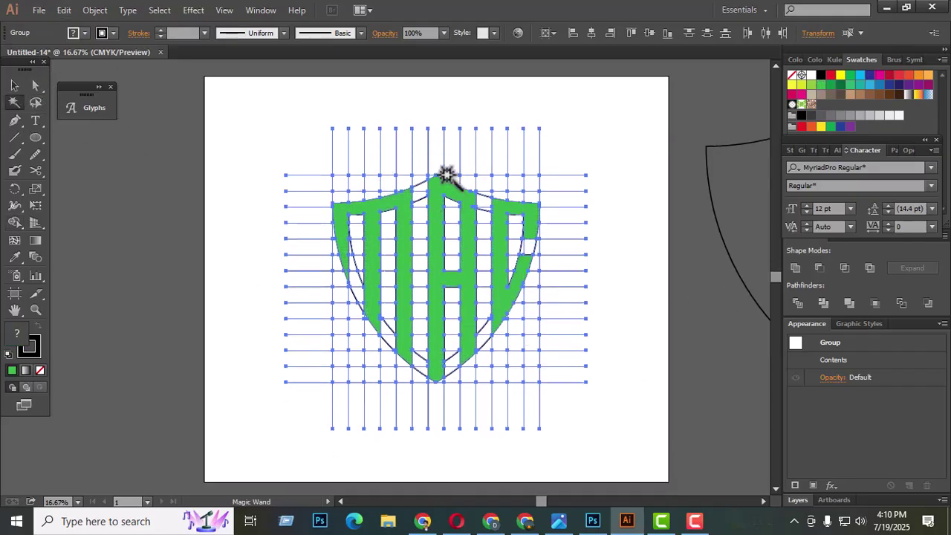
{"action": "left_click", "coordinate": [430, 152]}
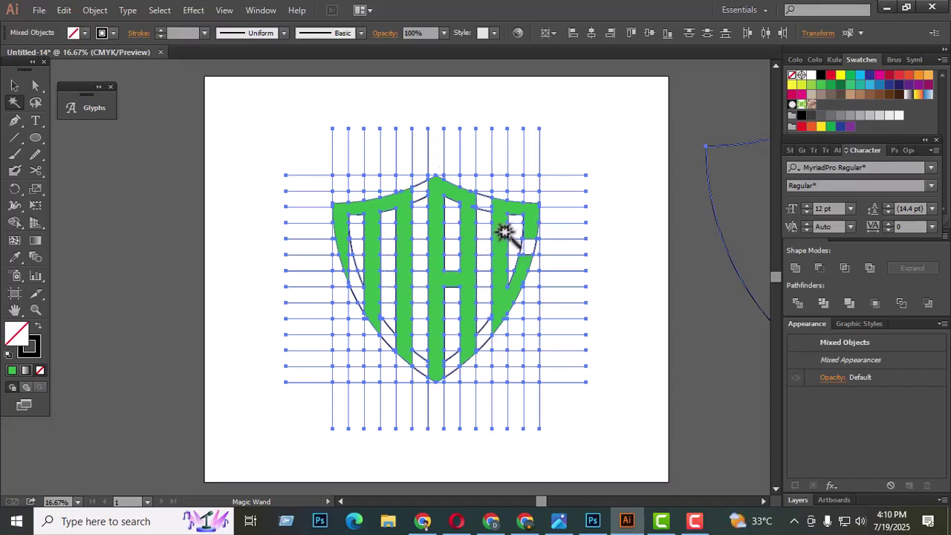
{"action": "key", "text": "Delete"}
{"action": "scroll", "coordinate": [564, 294], "scroll_direction": "down", "scroll_amount": 1}
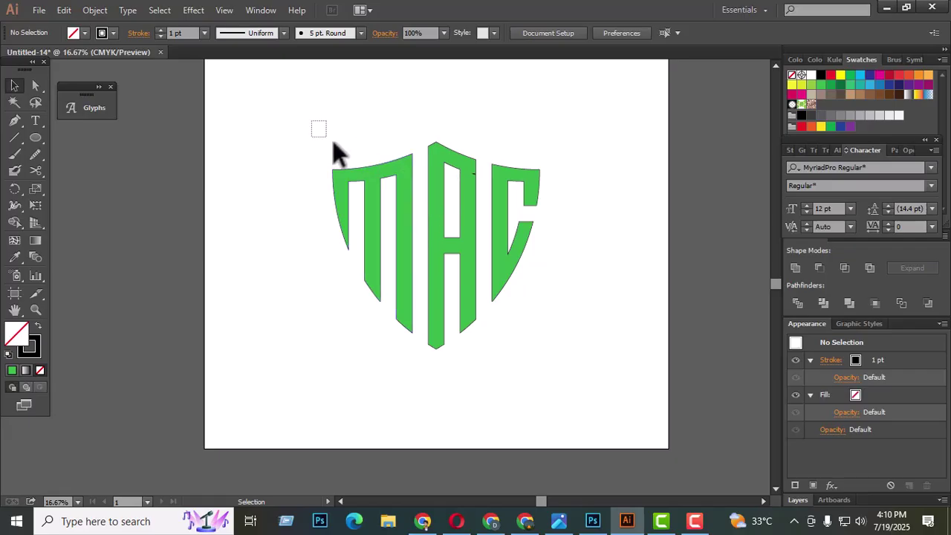
Remove the stroke from all of the green letterforms
{"action": "left_click_drag", "start_coordinate": [333, 145], "coordinate": [587, 327]}
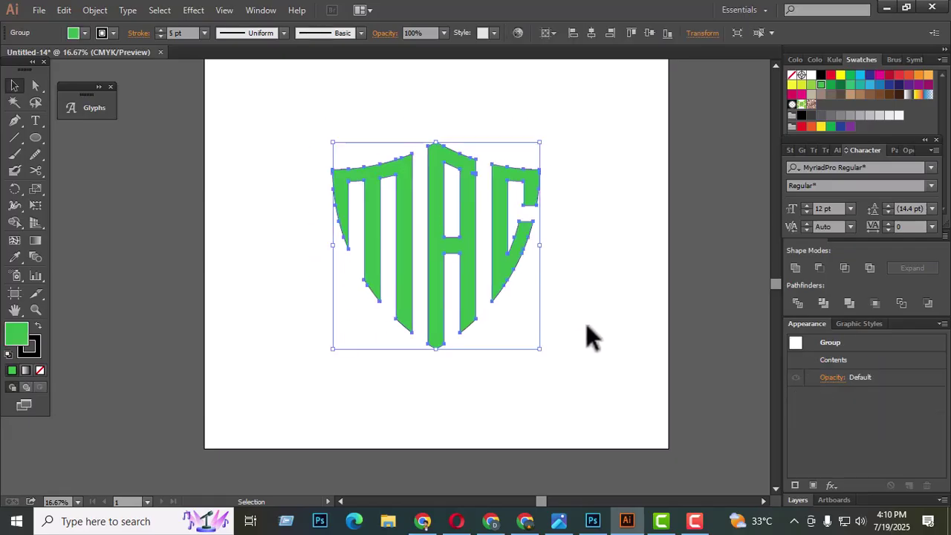
{"action": "left_click", "coordinate": [36, 352]}
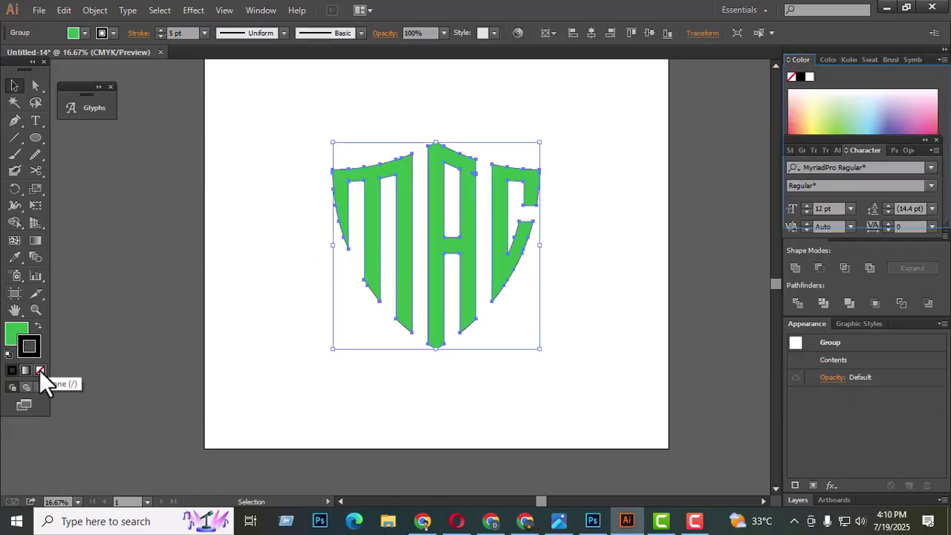
{"action": "left_click", "coordinate": [39, 370]}
Fill the whole MAC monogram with black and deselect it
{"action": "mouse_move", "coordinate": [286, 132]}
{"action": "left_mouse_down"}
{"action": "mouse_move", "coordinate": [649, 333]}
{"action": "mouse_move", "coordinate": [665, 322]}
{"action": "left_mouse_up"}
{"action": "left_click", "coordinate": [869, 60]}
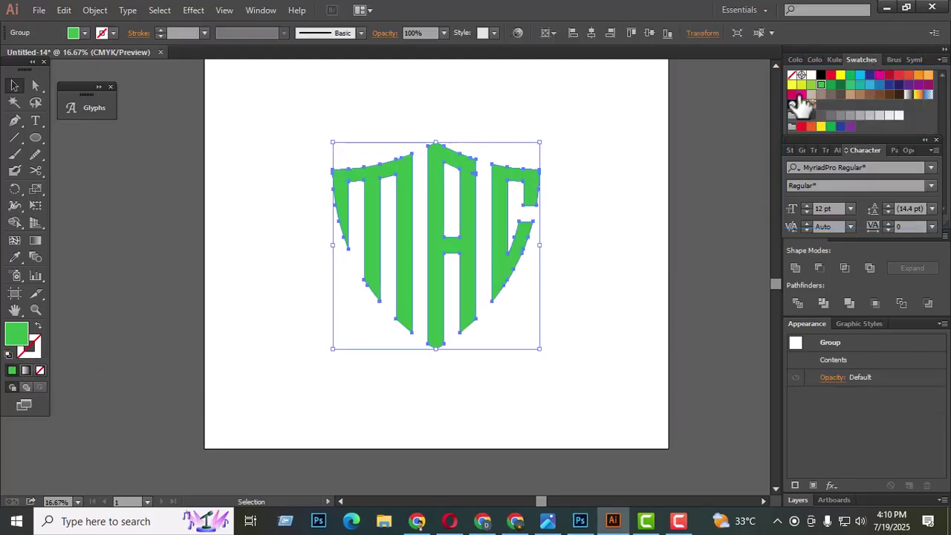
{"action": "left_click", "coordinate": [821, 75]}
{"action": "left_click", "coordinate": [546, 289]}
{"action": "scroll", "coordinate": [535, 297], "scroll_direction": "up", "scroll_amount": 1}
{"action": "left_click", "coordinate": [520, 304]}
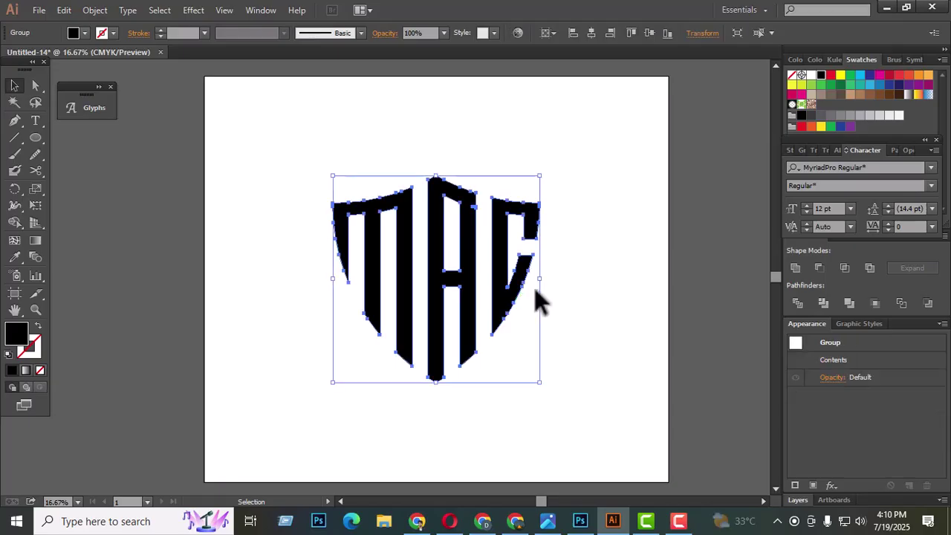
{"action": "left_click_drag", "start_coordinate": [542, 284], "coordinate": [616, 310]}
{"action": "left_click", "coordinate": [616, 310]}
{"action": "scroll", "coordinate": [594, 312], "scroll_direction": "up", "scroll_amount": 3}
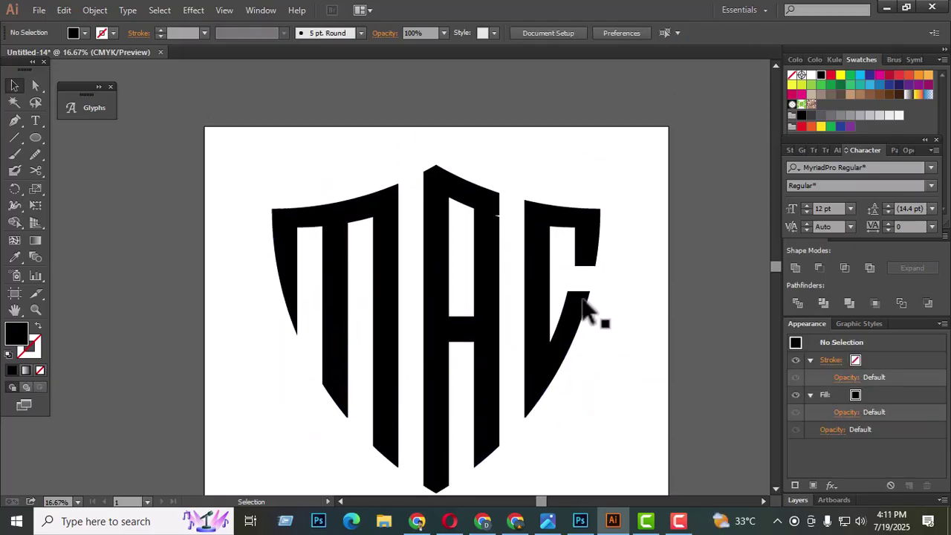
{"action": "scroll", "coordinate": [590, 320], "scroll_direction": "down", "scroll_amount": 2}
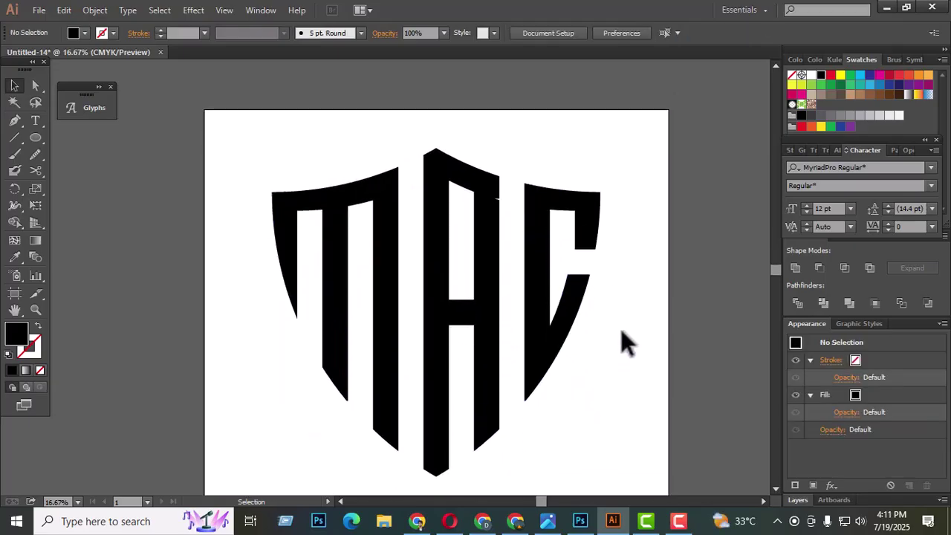
Remove the small notch near the top of the A's right stem by editing its anchor point
{"action": "scroll", "coordinate": [520, 212], "scroll_direction": "up", "scroll_amount": 6}
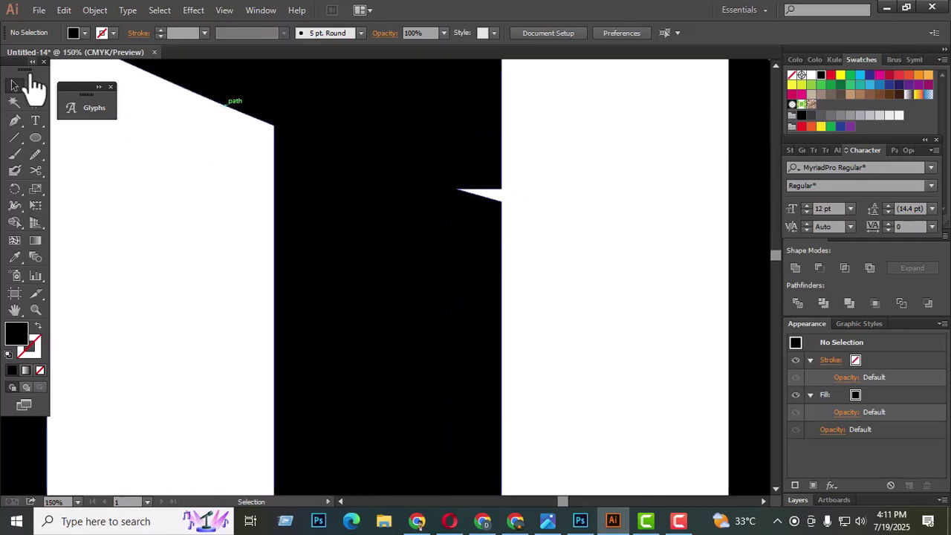
{"action": "left_click", "coordinate": [40, 90]}
{"action": "left_click_drag", "start_coordinate": [502, 200], "coordinate": [503, 232]}
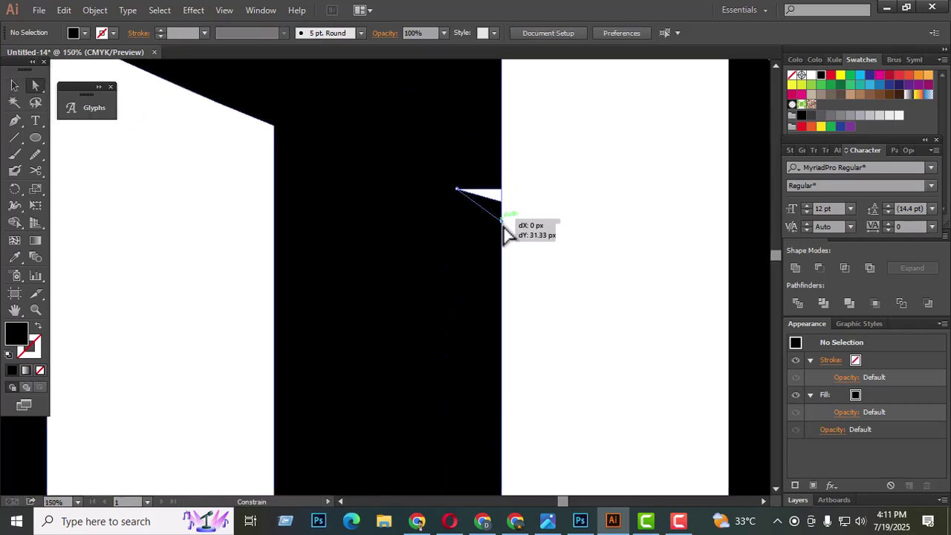
{"action": "left_click", "coordinate": [542, 200]}
{"action": "scroll", "coordinate": [471, 208], "scroll_direction": "down", "scroll_amount": 7}
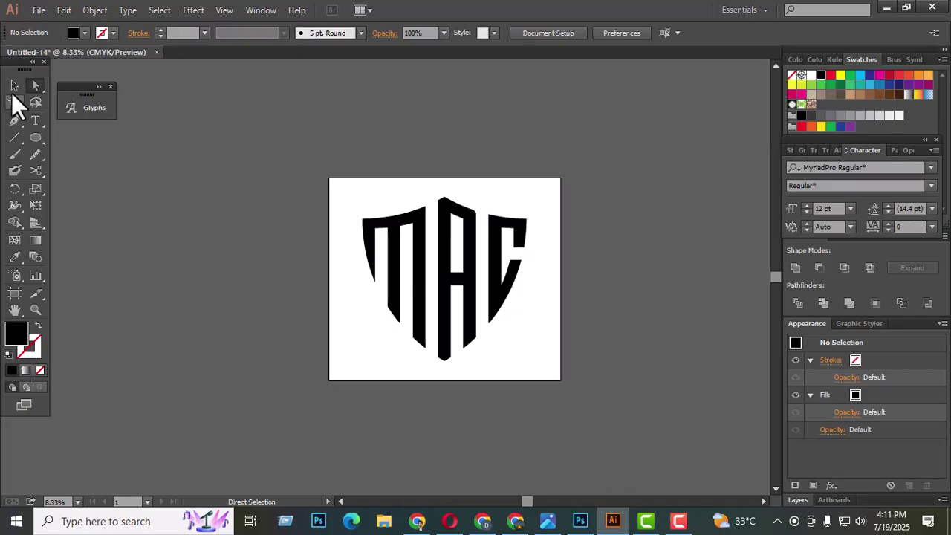
Place a copy of the entire monogram outside the artboard, to its left
{"action": "left_click", "coordinate": [14, 85]}
{"action": "left_click_drag", "start_coordinate": [578, 344], "coordinate": [545, 348]}
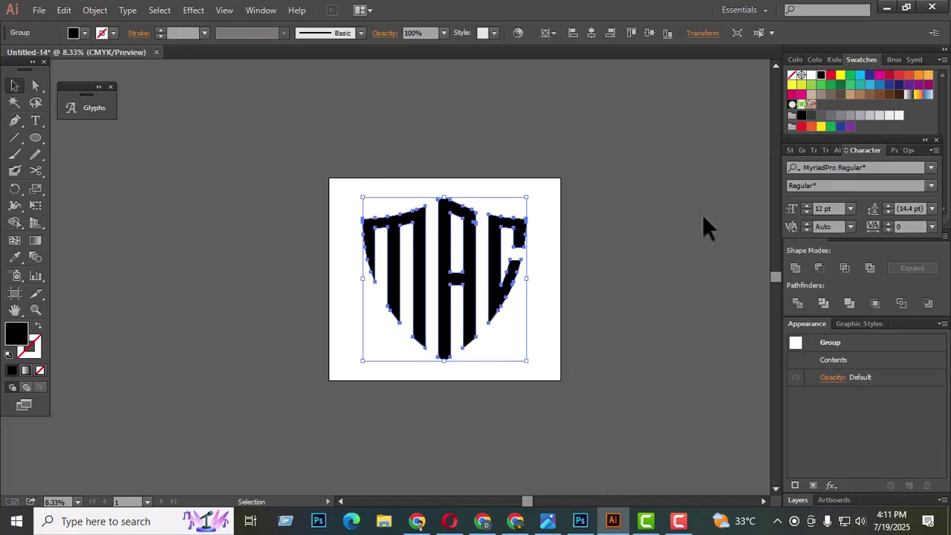
{"action": "left_click", "coordinate": [550, 310]}
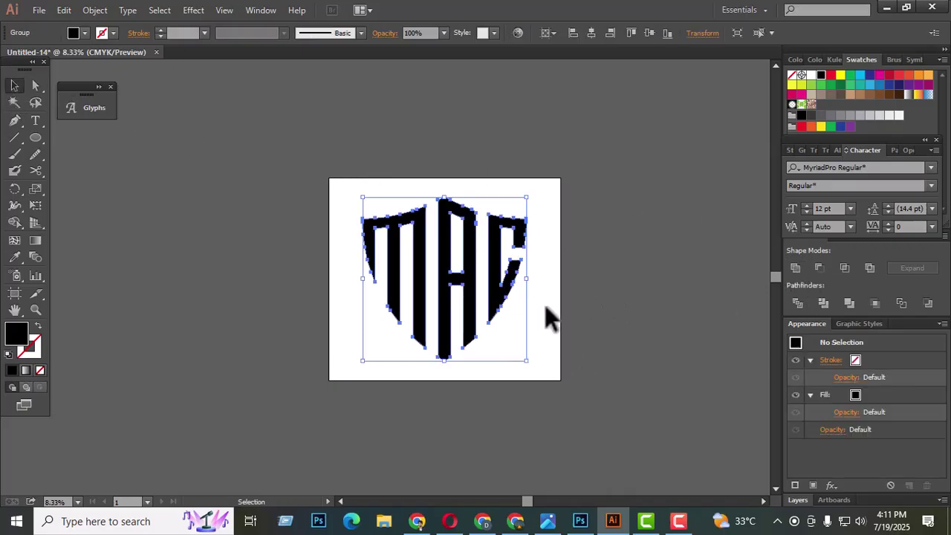
{"action": "left_click", "coordinate": [472, 310]}
{"action": "left_click_drag", "start_coordinate": [476, 316], "coordinate": [211, 251]}
Draw a thin vertical rectangle across the A's crossbar and try to subtract it from the letter
{"action": "scroll", "coordinate": [488, 283], "scroll_direction": "up", "scroll_amount": 5}
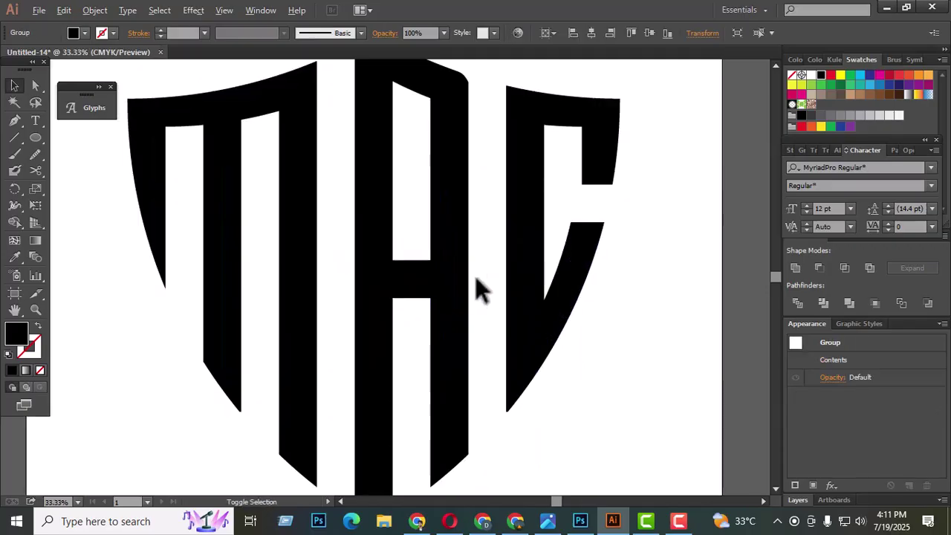
{"action": "left_click", "coordinate": [14, 120]}
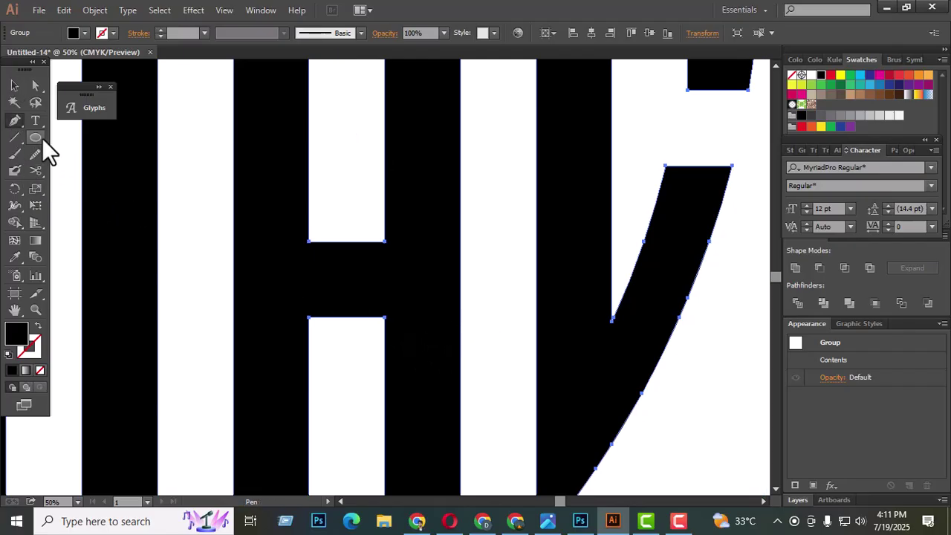
{"action": "key", "text": "m"}
{"action": "left_click_drag", "start_coordinate": [354, 229], "coordinate": [362, 348]}
{"action": "left_click", "coordinate": [421, 307], "text": "shift"}
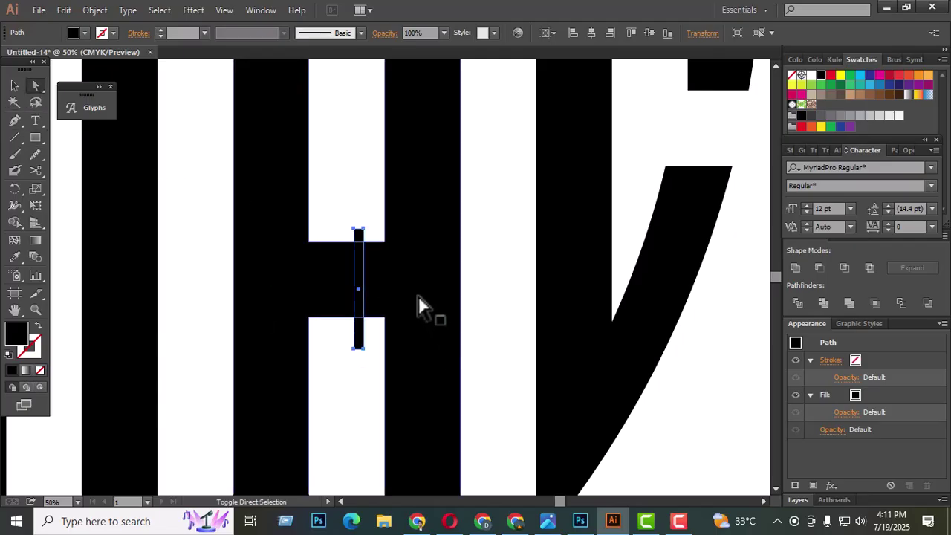
{"action": "left_click", "coordinate": [819, 269]}
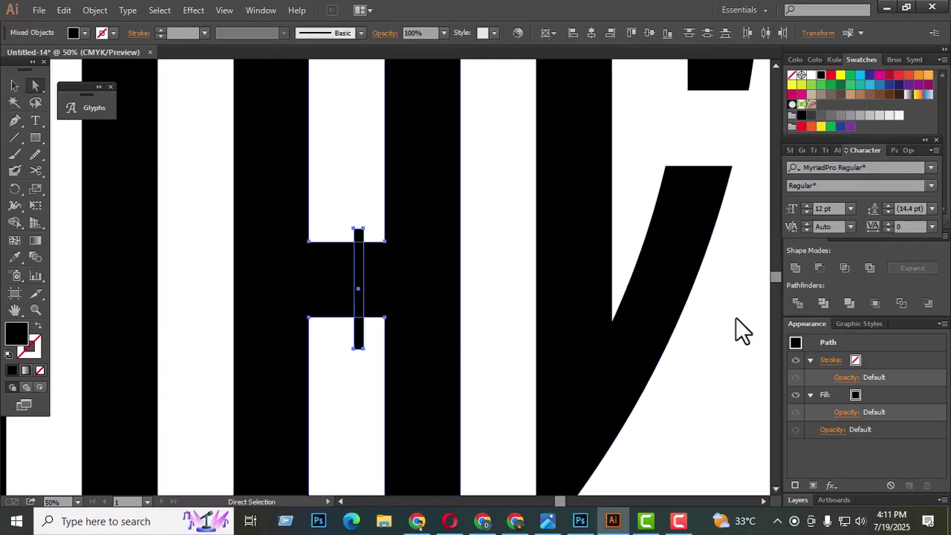
Resize the thin rectangle to the crossbar's height and stretch it just past the A's right stem
{"action": "left_click", "coordinate": [472, 314]}
{"action": "left_click_drag", "start_coordinate": [355, 289], "coordinate": [483, 297]}
{"action": "left_click_drag", "start_coordinate": [493, 234], "coordinate": [363, 344]}
Divide the rectangle and the A where they overlap, and remove the piece protruding beyond the right stem with the Shape Builder
{"action": "left_click", "coordinate": [14, 223]}
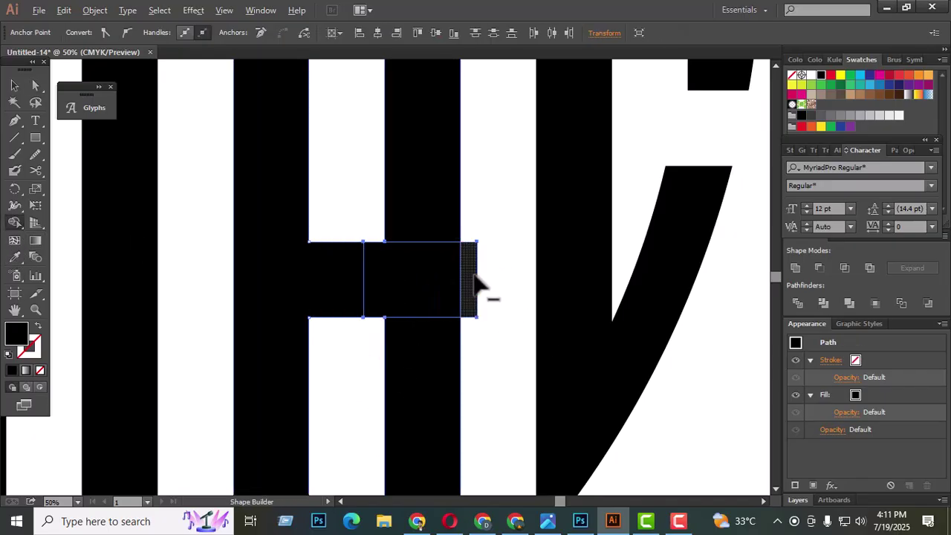
{"action": "left_click", "coordinate": [475, 299], "text": "alt"}
{"action": "key", "text": "a"}
{"action": "key", "text": "ctrl+z"}
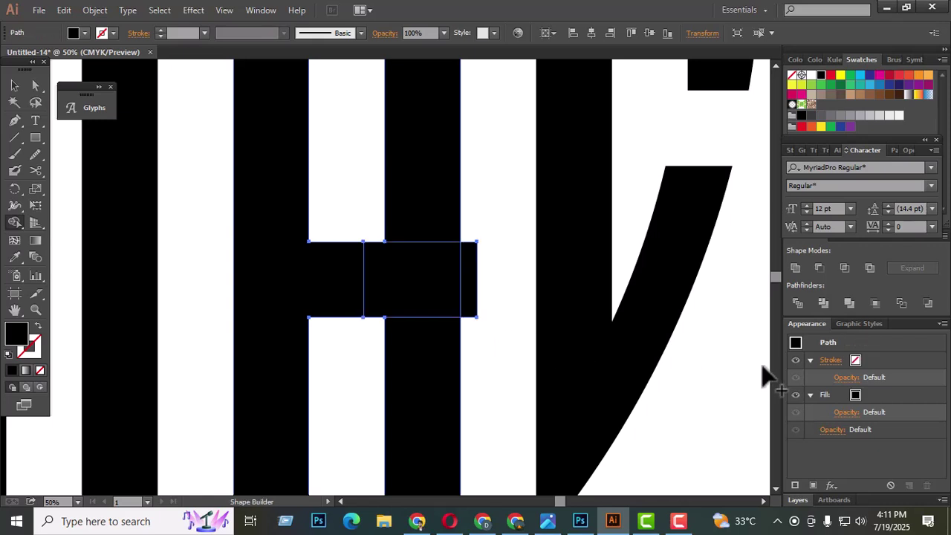
{"action": "left_click", "coordinate": [797, 302]}
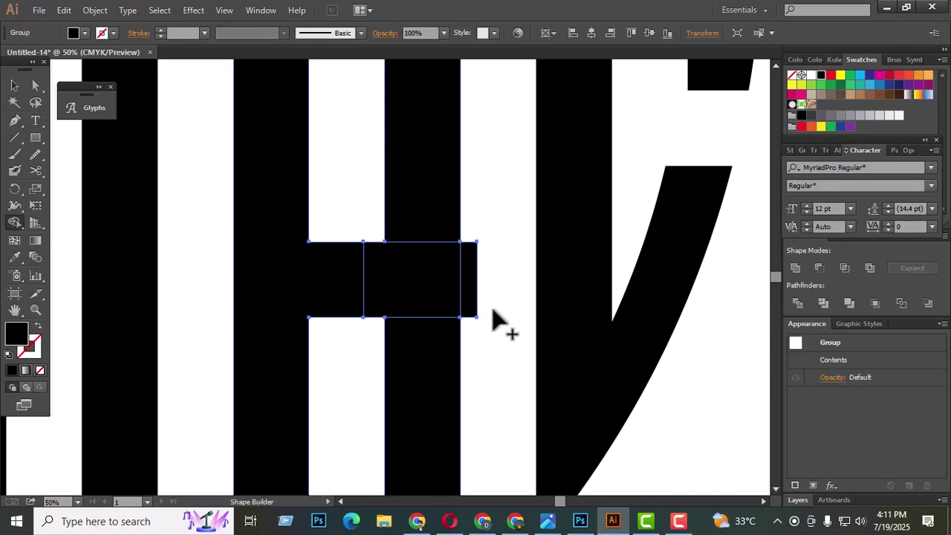
{"action": "left_click", "coordinate": [471, 292], "text": "alt"}
{"action": "key", "text": "v"}
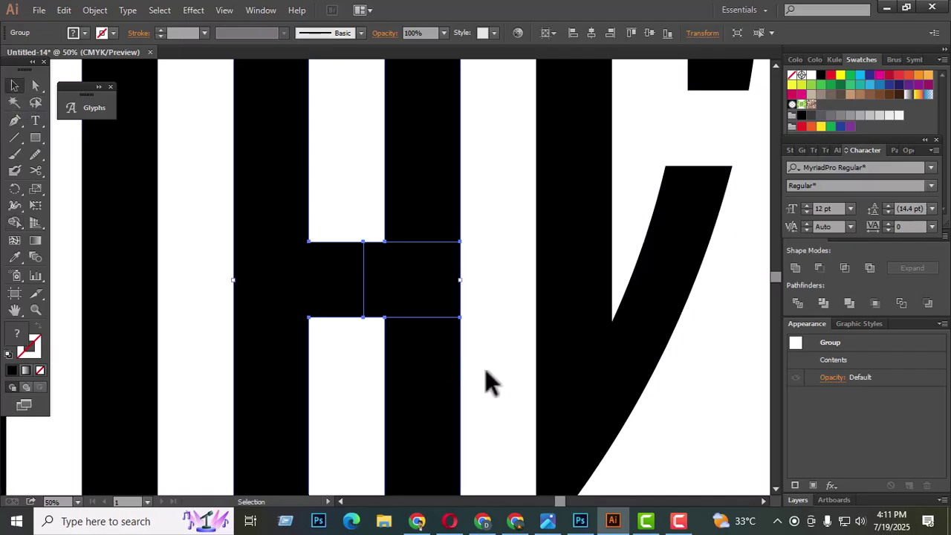
{"action": "left_click", "coordinate": [522, 389]}
Draw a wedge-shaped path into the A's right stem at crossbar height and subtract it to turn the letter into an R
{"action": "key", "text": "p"}
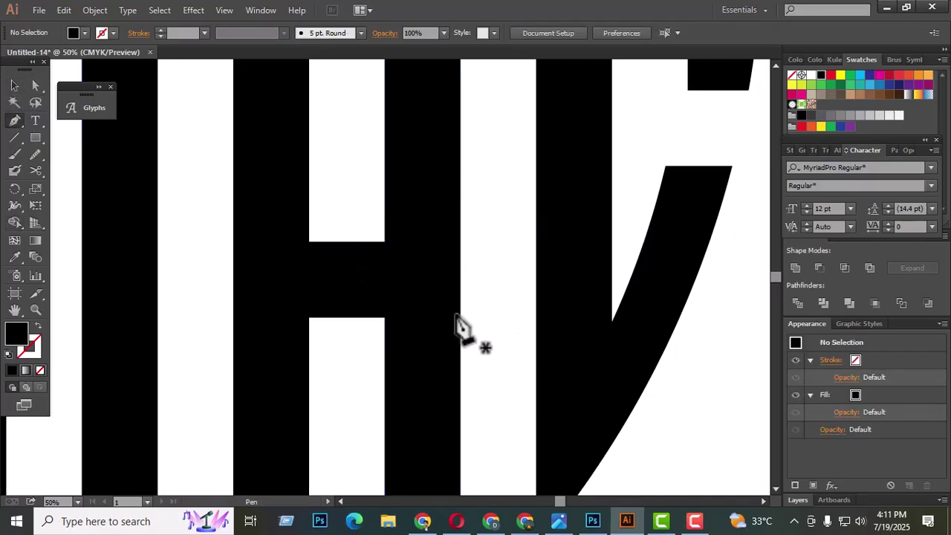
{"action": "left_click", "coordinate": [461, 318]}
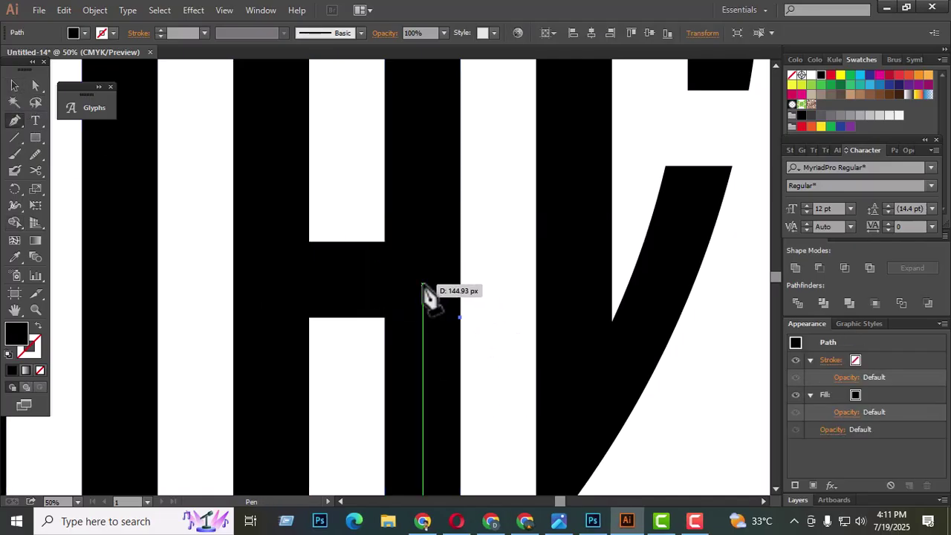
{"action": "left_click", "coordinate": [423, 284]}
{"action": "left_click", "coordinate": [461, 242]}
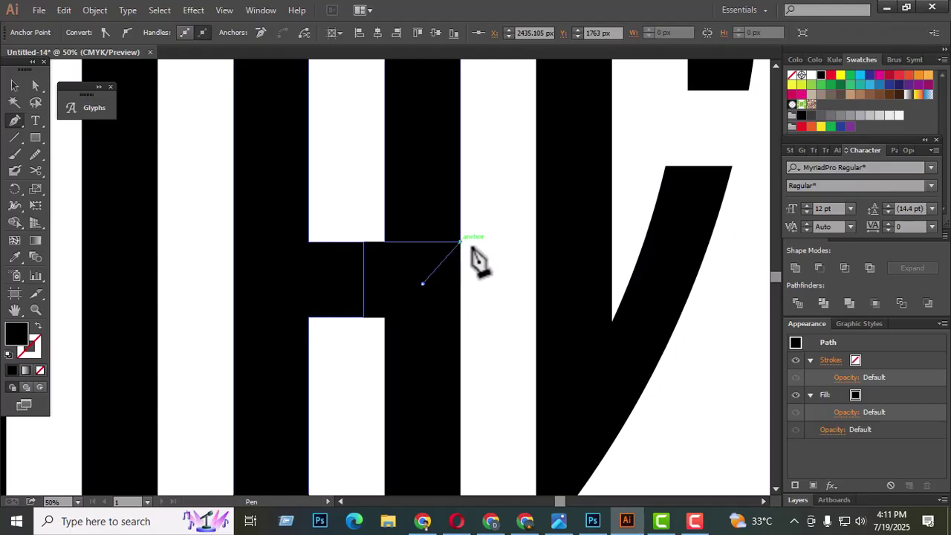
{"action": "left_click_drag", "start_coordinate": [480, 296], "coordinate": [482, 309]}
{"action": "left_click", "coordinate": [481, 321]}
{"action": "left_click", "coordinate": [460, 318]}
{"action": "left_click", "coordinate": [404, 297], "text": "ctrl"}
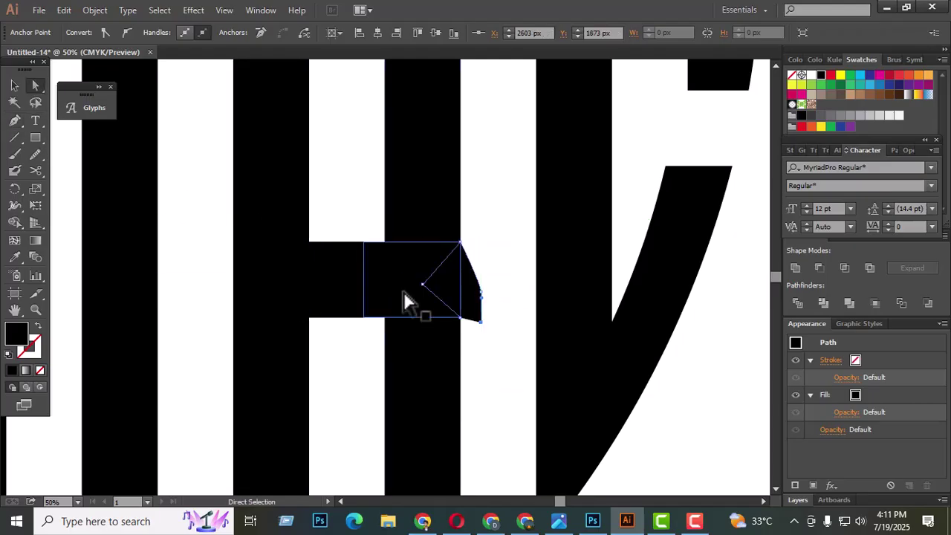
{"action": "left_click", "coordinate": [818, 267]}
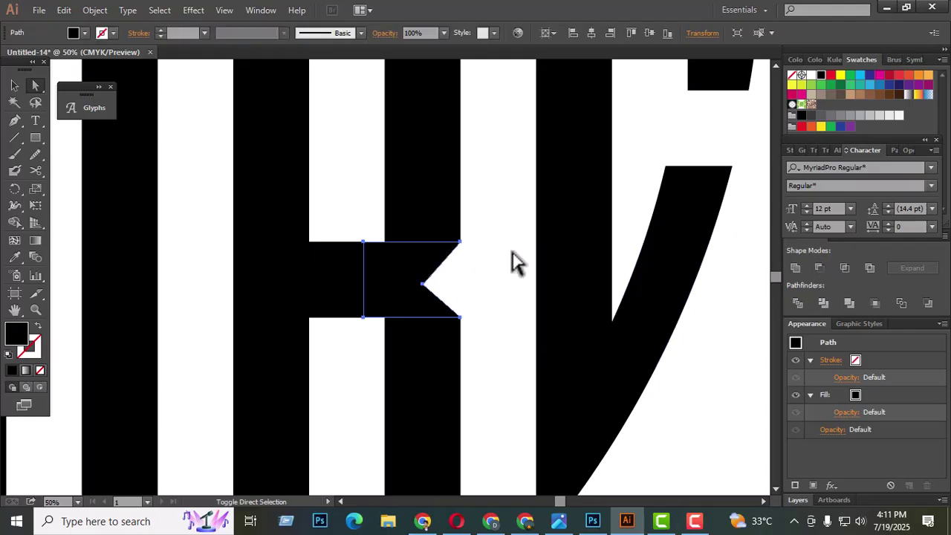
{"action": "scroll", "coordinate": [510, 271], "scroll_direction": "down", "scroll_amount": 6}
{"action": "left_click", "coordinate": [469, 339]}
{"action": "scroll", "coordinate": [409, 281], "scroll_direction": "up", "scroll_amount": 2}
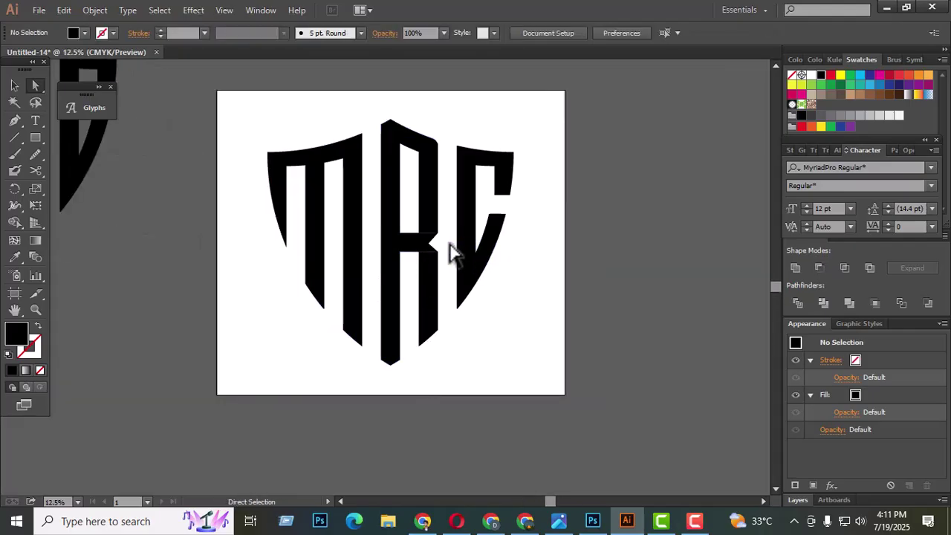
{"action": "left_click_drag", "start_coordinate": [233, 113], "coordinate": [565, 401]}
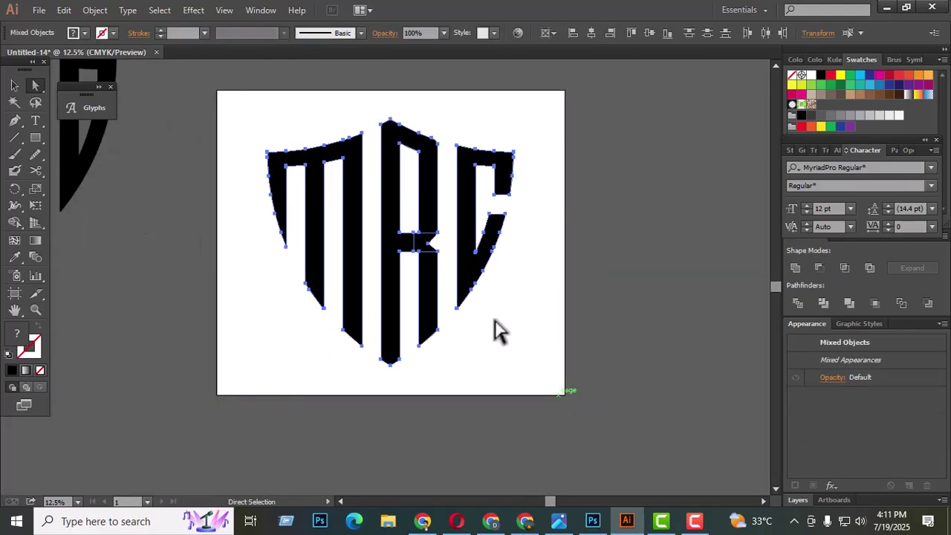
{"action": "left_click", "coordinate": [797, 304]}
{"action": "key", "text": "v"}
{"action": "key", "text": "ctrl+z"}
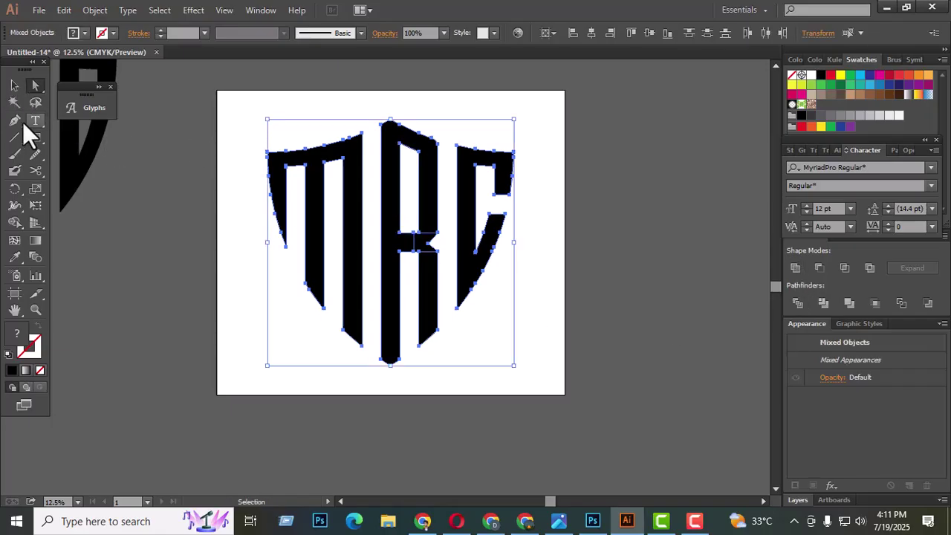
Draw a diagonal sample line without fill or stroke above the M and select the matching empty paths with the Magic Wand
{"action": "left_click", "coordinate": [15, 137]}
{"action": "mouse_move", "coordinate": [236, 153]}
{"action": "left_mouse_down"}
{"action": "mouse_move", "coordinate": [282, 128]}
{"action": "mouse_move", "coordinate": [314, 89]}
{"action": "left_mouse_up"}
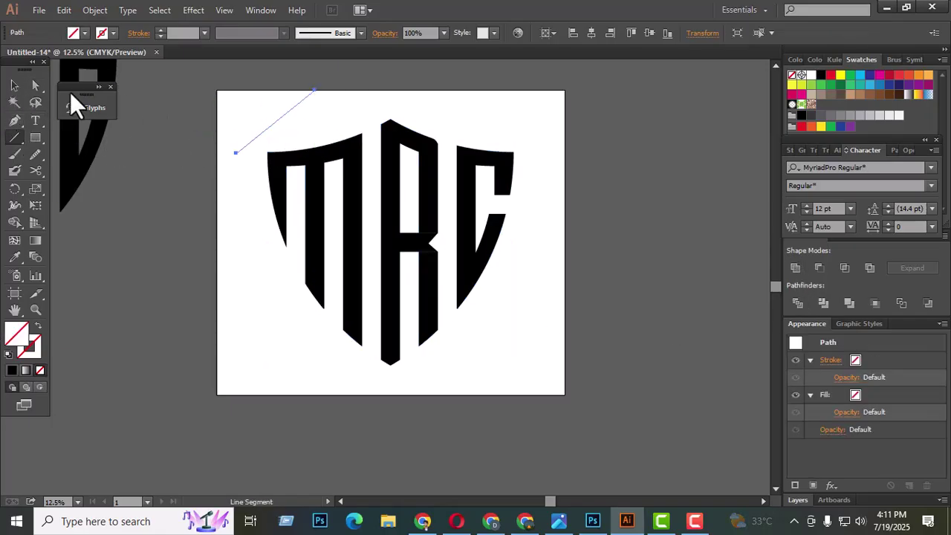
{"action": "left_click", "coordinate": [15, 103]}
{"action": "left_click", "coordinate": [318, 162]}
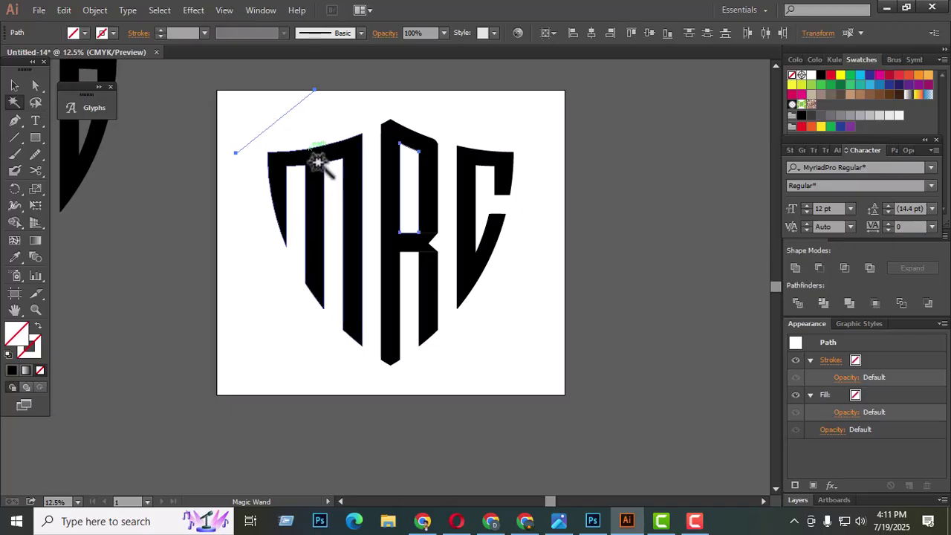
{"action": "left_click", "coordinate": [339, 208]}
{"action": "left_click", "coordinate": [15, 86]}
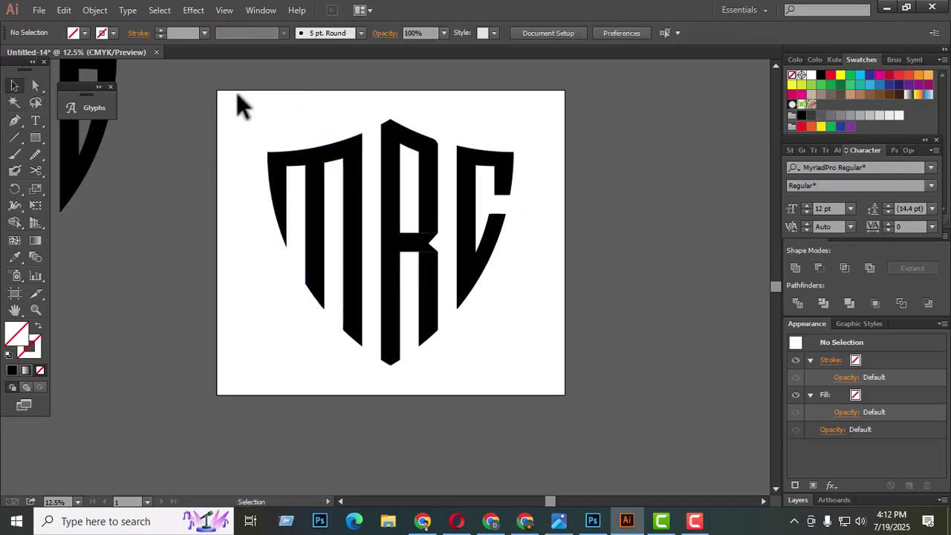
Unite all pieces of the MRC monogram into one shape group and fill it with red
{"action": "key", "text": "ctrl+a"}
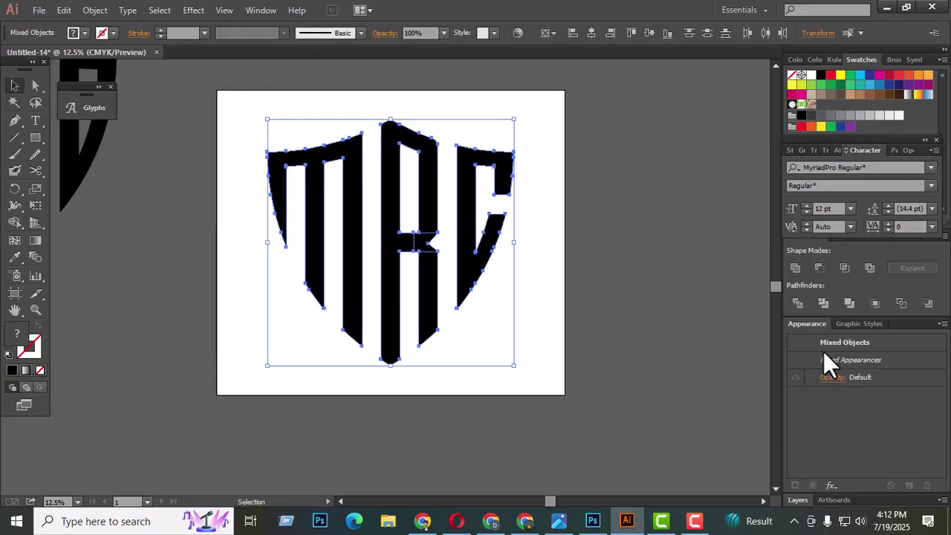
{"action": "left_click", "coordinate": [795, 268]}
{"action": "left_click", "coordinate": [831, 75]}
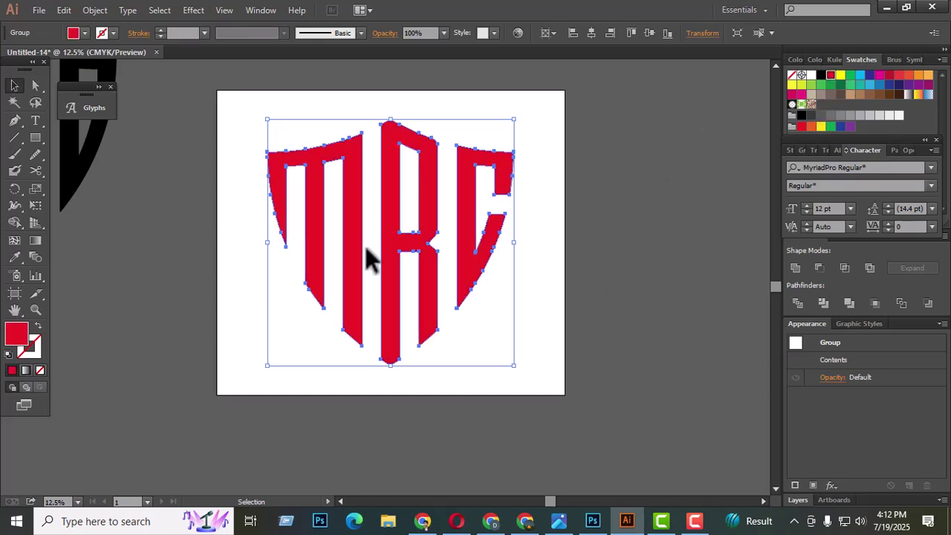
Scale down the red MRC monogram and place it in the right half of the artboard
{"action": "left_click_drag", "start_coordinate": [272, 247], "coordinate": [417, 275]}
{"action": "left_click", "coordinate": [327, 252]}
{"action": "key", "text": "ctrl+minus"}
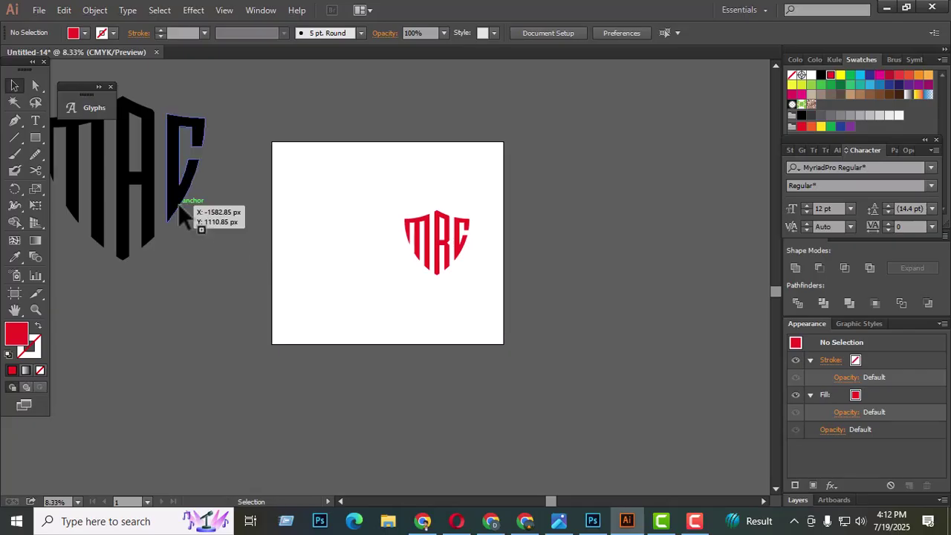
Place the black MAC monogram, scaled down, beside the red MRC on the artboard and enlarge the red one to match its height
{"action": "left_click_drag", "start_coordinate": [178, 203], "coordinate": [395, 313]}
{"action": "left_click", "coordinate": [395, 312]}
{"action": "scroll", "coordinate": [371, 227], "scroll_direction": "up", "scroll_amount": 2}
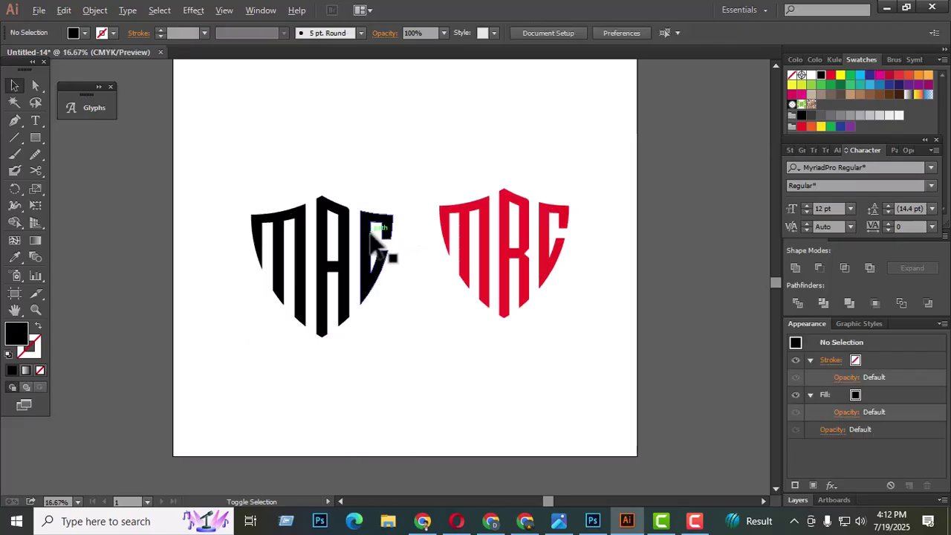
{"action": "left_click", "coordinate": [510, 316]}
{"action": "left_click_drag", "start_coordinate": [505, 320], "coordinate": [507, 339]}
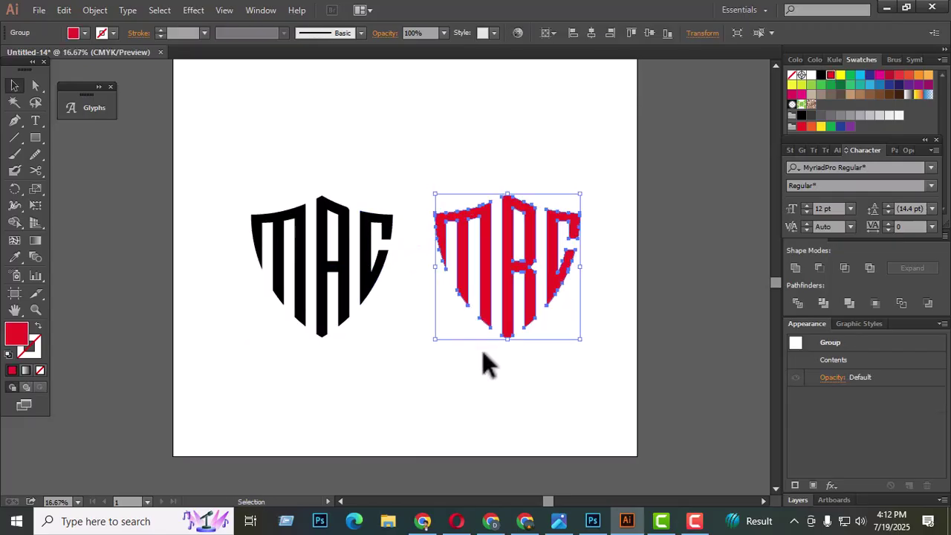
Examine the black MAC and red MRC monograms side by side, both up close and on the whole artboard
{"action": "scroll", "coordinate": [475, 251], "scroll_direction": "up", "scroll_amount": 4}
{"action": "scroll", "coordinate": [520, 245], "scroll_direction": "down", "scroll_amount": 6}
{"action": "scroll", "coordinate": [542, 238], "scroll_direction": "up", "scroll_amount": 3}
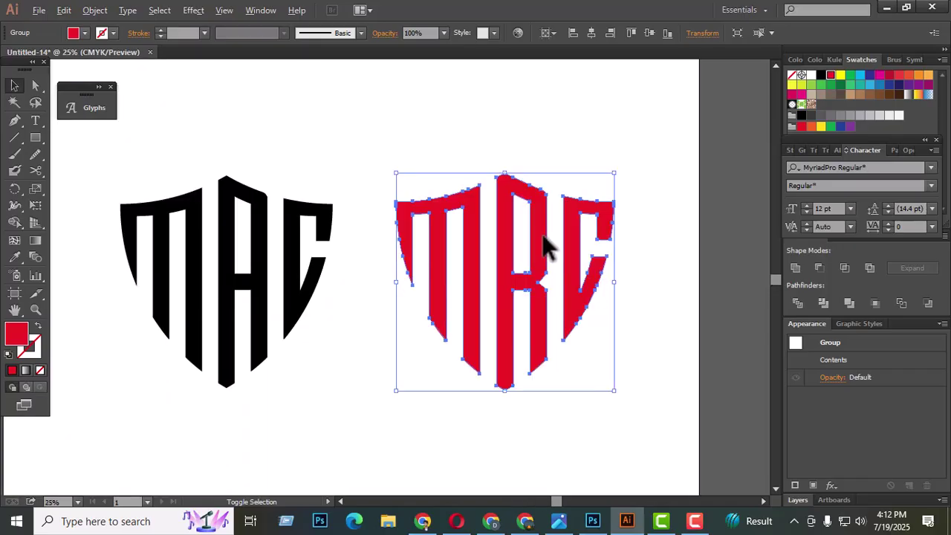
{"action": "scroll", "coordinate": [542, 246], "scroll_direction": "up", "scroll_amount": 3}
{"action": "scroll", "coordinate": [544, 245], "scroll_direction": "down", "scroll_amount": 5}
{"action": "scroll", "coordinate": [335, 211], "scroll_direction": "up", "scroll_amount": 4}
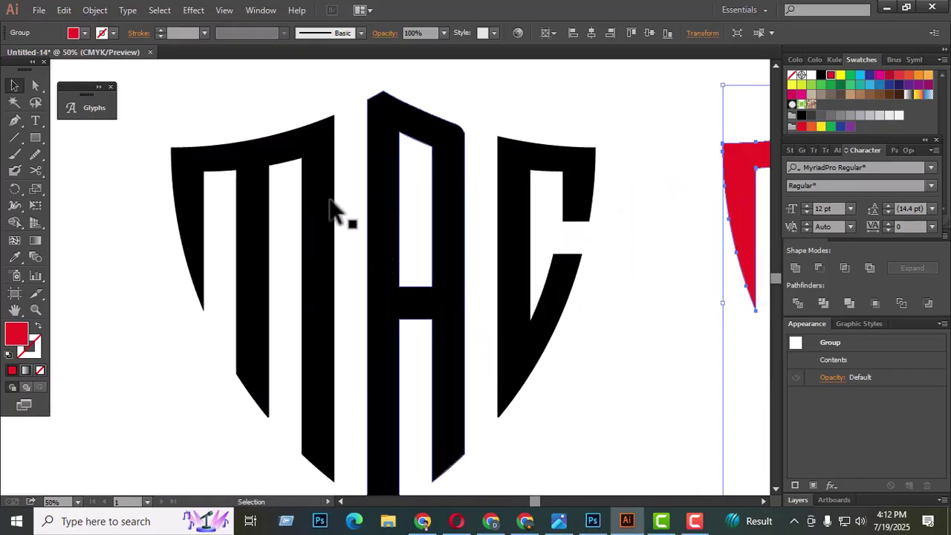
{"action": "scroll", "coordinate": [331, 223], "scroll_direction": "down", "scroll_amount": 2}
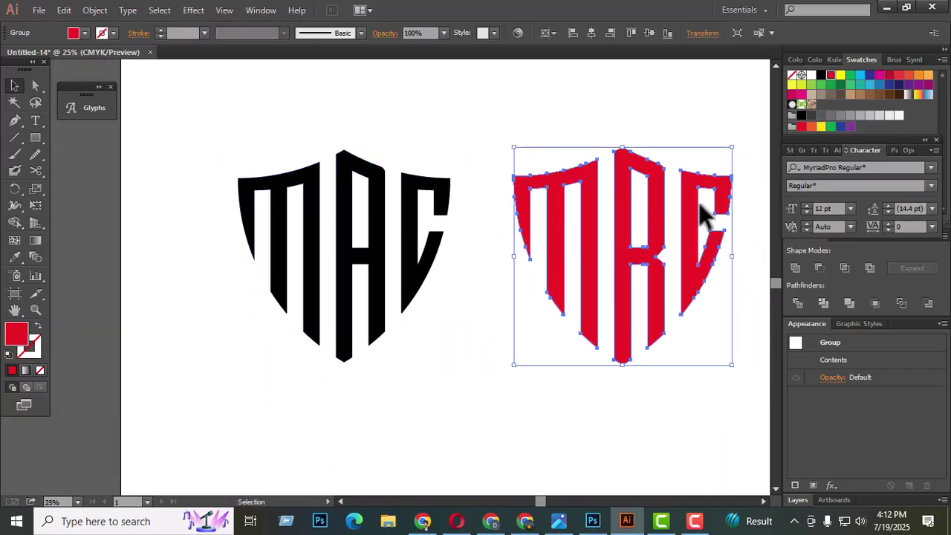
{"action": "scroll", "coordinate": [678, 182], "scroll_direction": "up", "scroll_amount": 2}
{"action": "scroll", "coordinate": [557, 245], "scroll_direction": "down", "scroll_amount": 3}
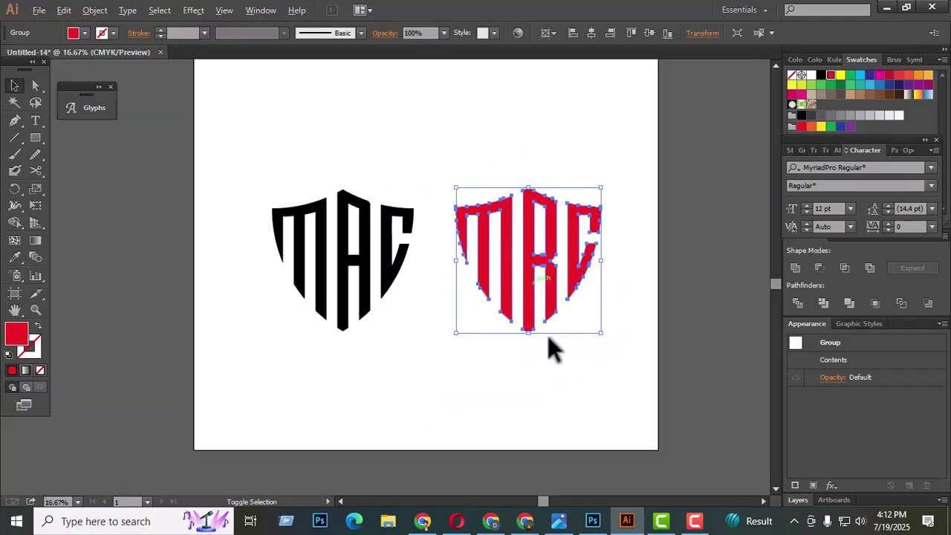
{"action": "left_click", "coordinate": [507, 402]}
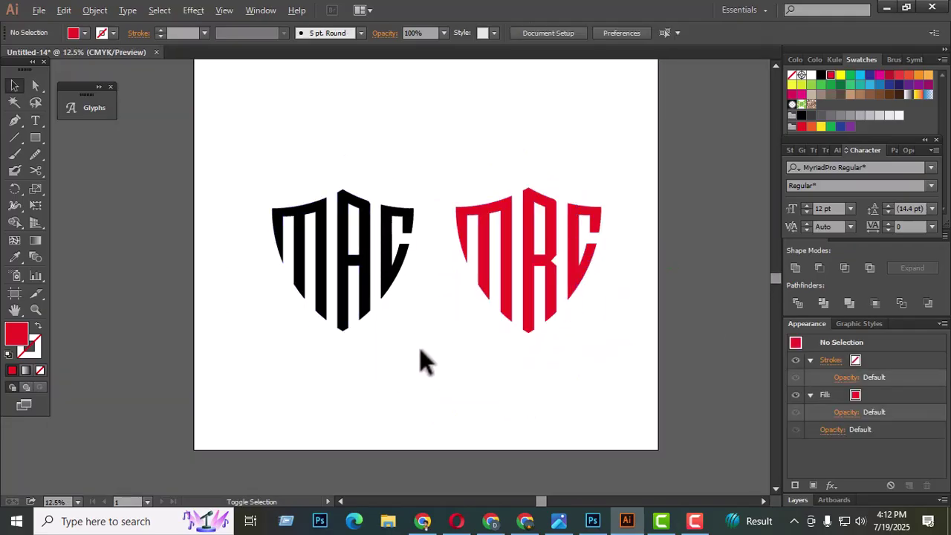
{"action": "scroll", "coordinate": [419, 347], "scroll_direction": "down", "scroll_amount": 3}
{"action": "scroll", "coordinate": [401, 343], "scroll_direction": "up", "scroll_amount": 2}
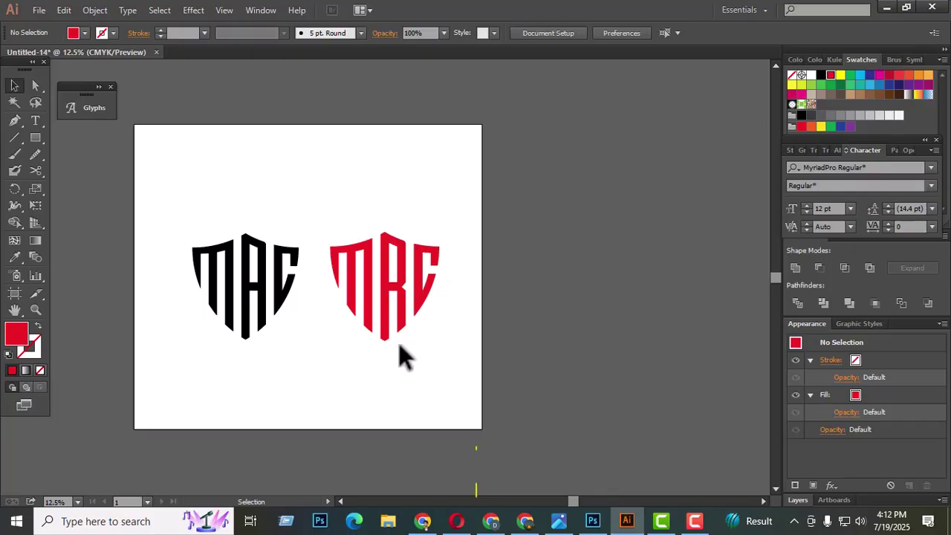